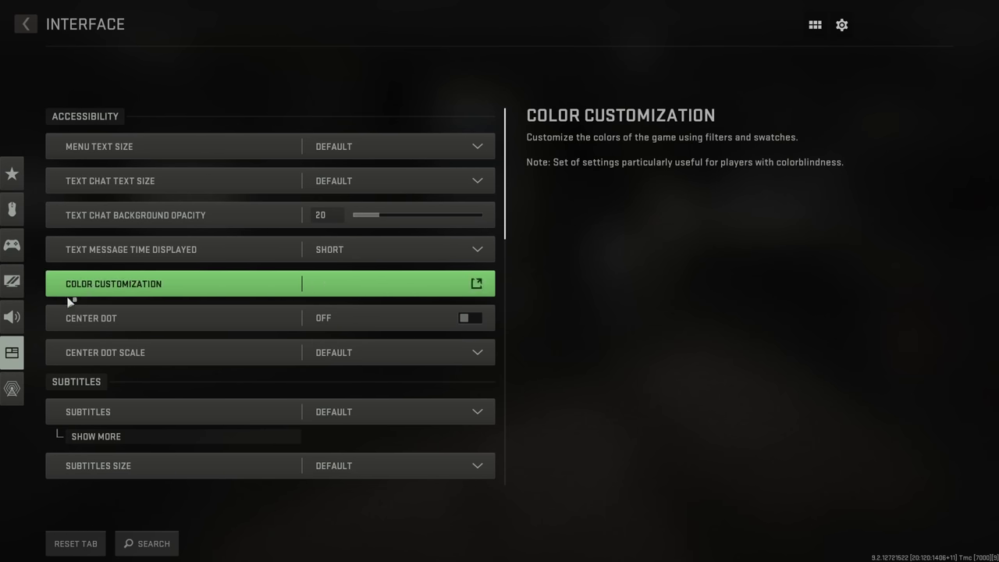
# Step: Open the Color Customization settings and set the color filter to Filter 1
pyautogui.moveTo(31, 359)
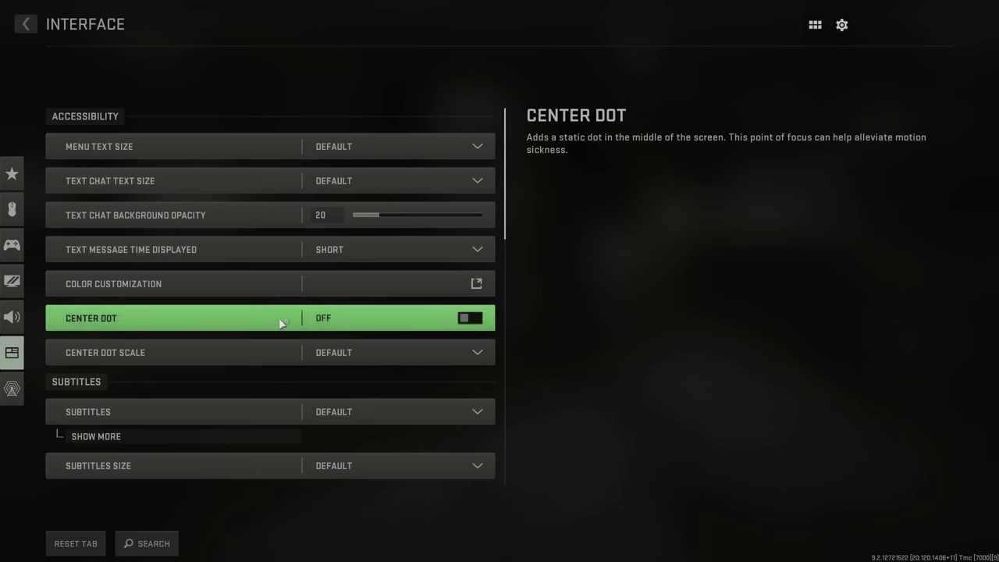
pyautogui.click(326, 294)
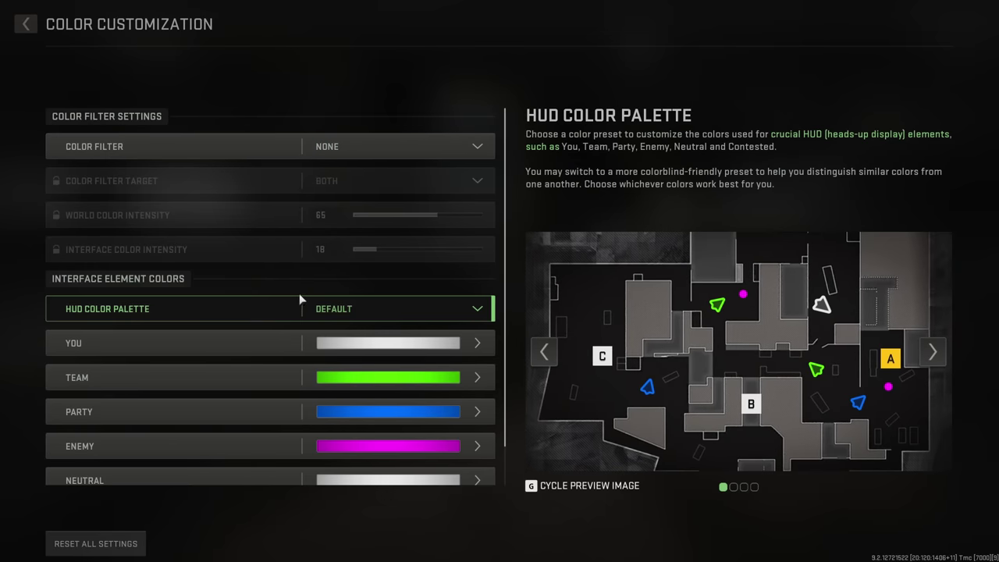
pyautogui.click(338, 152)
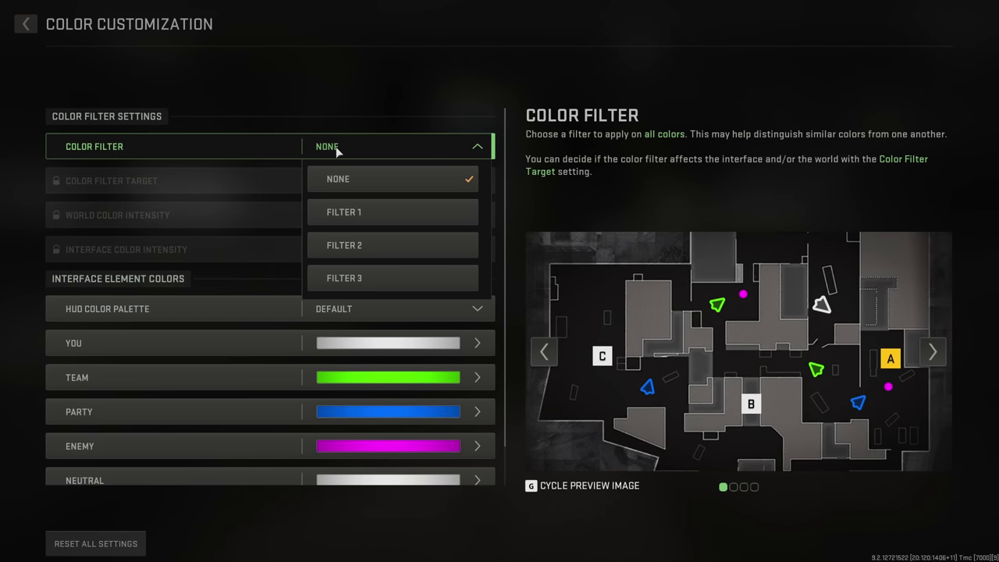
pyautogui.click(341, 213)
# Step: Set the World Color Intensity to 65 and the Interface Color Intensity to 0
pyautogui.moveTo(422, 216); pyautogui.dragTo(357, 253)
pyautogui.click(388, 249)
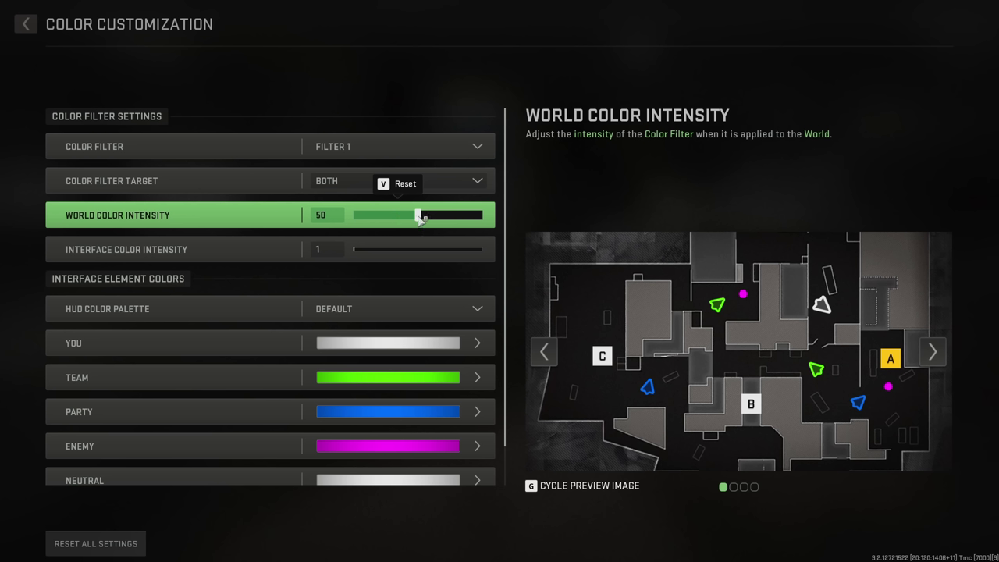
pyautogui.moveTo(422, 221); pyautogui.dragTo(442, 221)
pyautogui.click(355, 250)
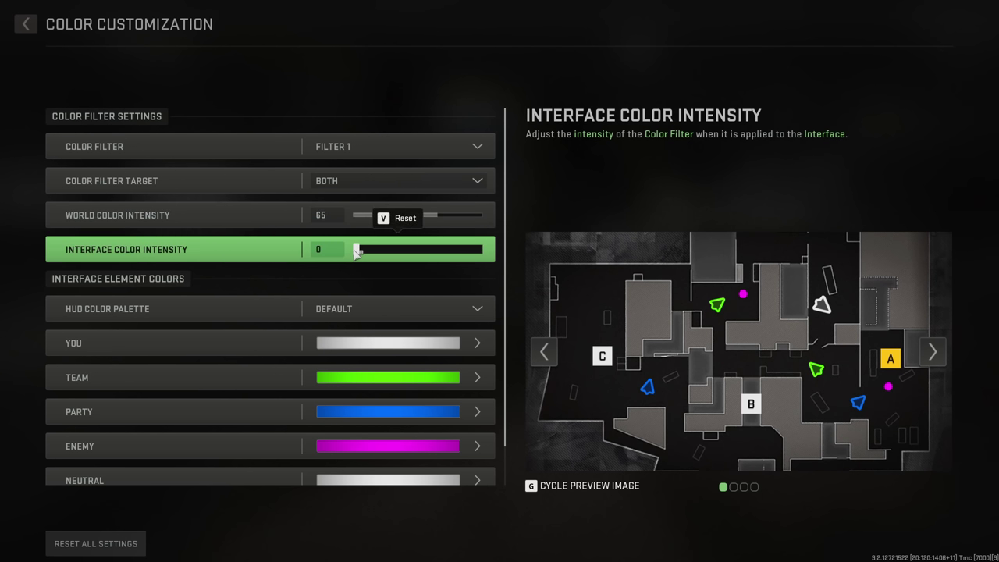
pyautogui.moveTo(355, 251); pyautogui.dragTo(337, 267)
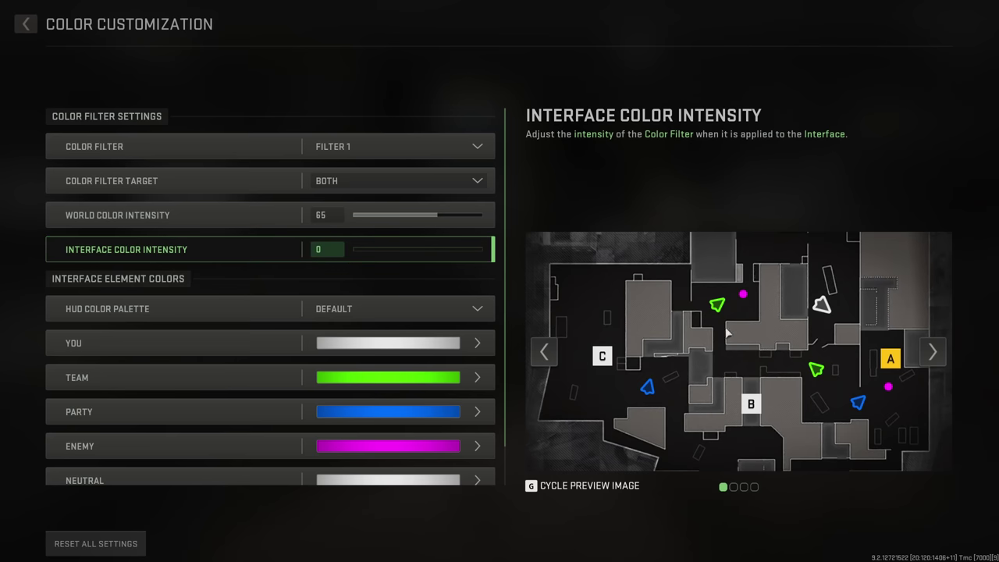
pyautogui.moveTo(475, 250); pyautogui.dragTo(320, 267)
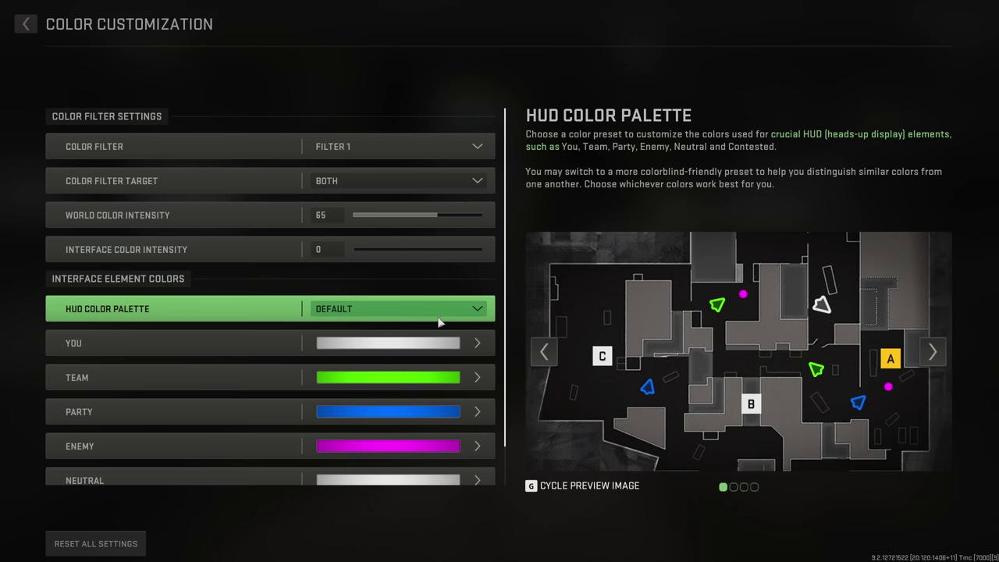
# Step: Examine the custom Team and Enemy interface element colors, and return to the Interface settings
pyautogui.scroll(-1, 440, 319)
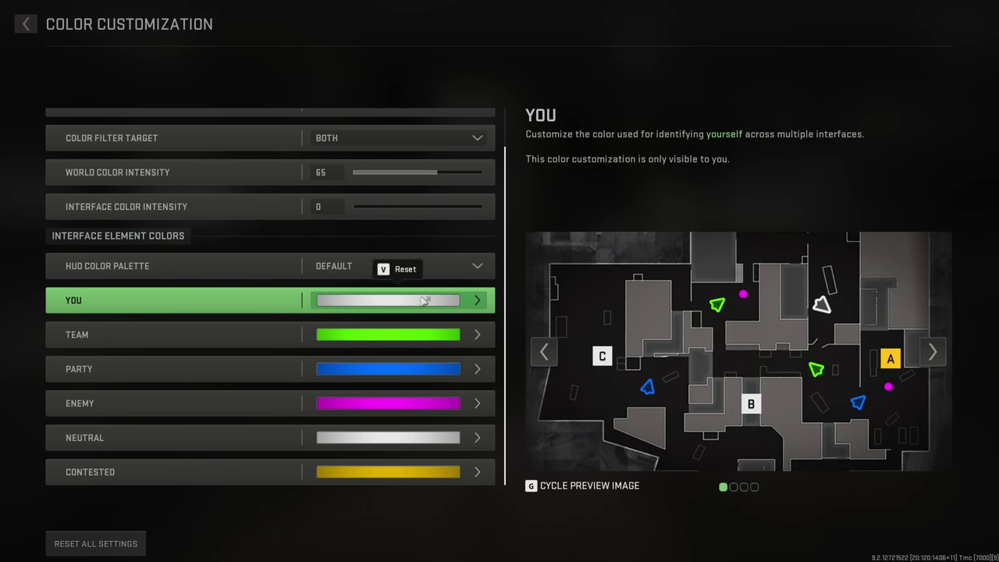
pyautogui.click(419, 335)
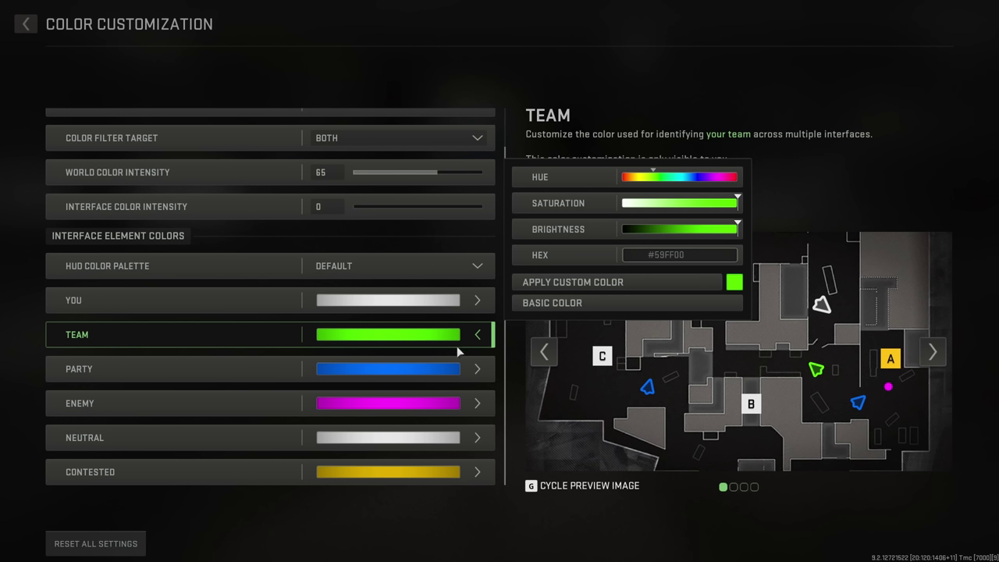
pyautogui.click(415, 402)
pyautogui.click(415, 400)
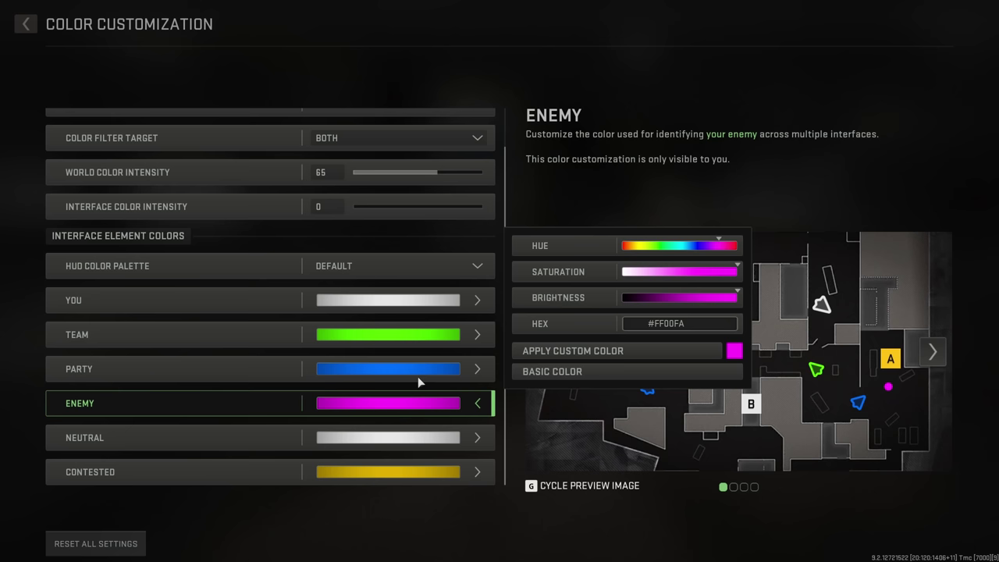
pyautogui.click(431, 302)
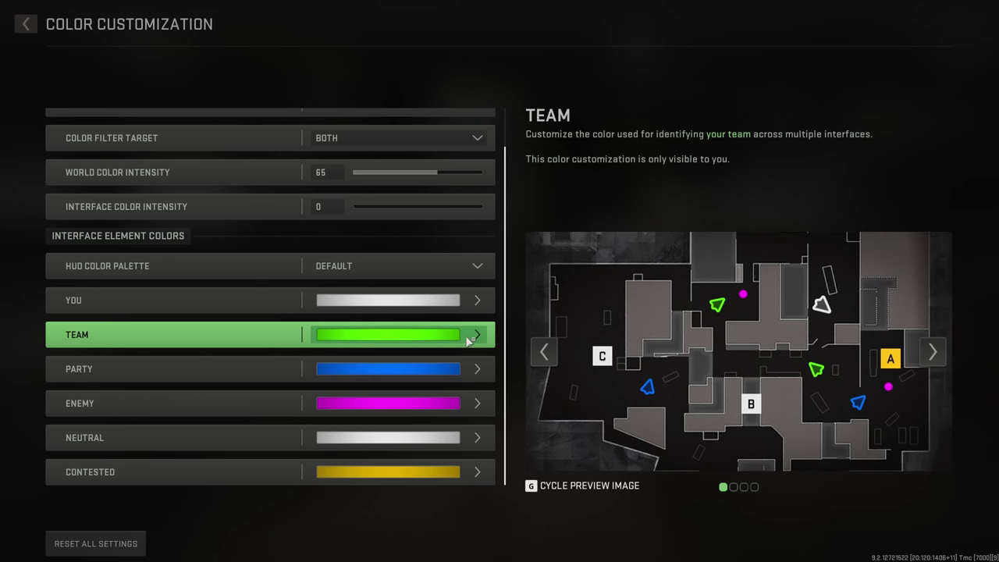
pyautogui.press('Escape')
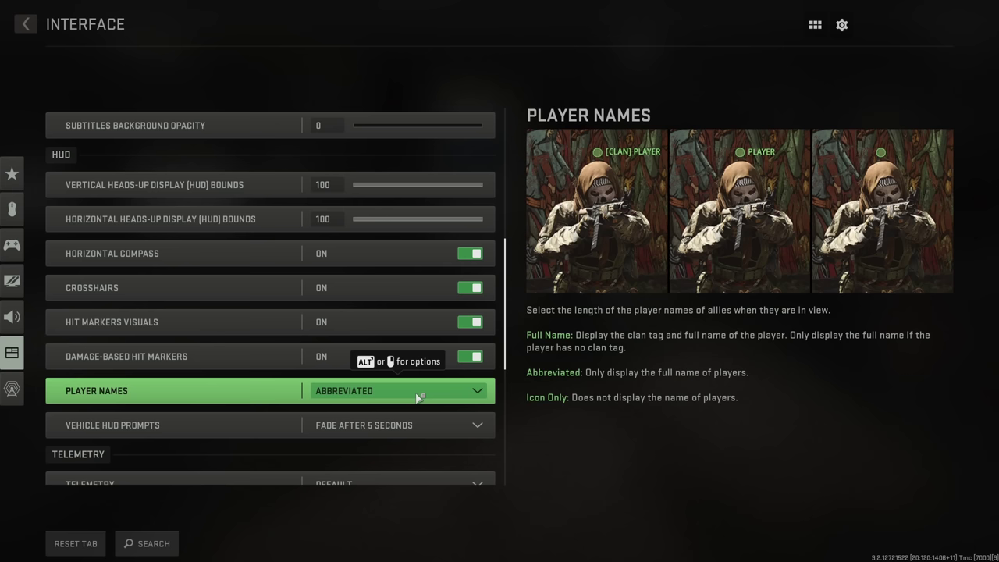
# Step: Set the Telemetry option in the Interface settings to Custom
pyautogui.scroll(-2, 426, 382)
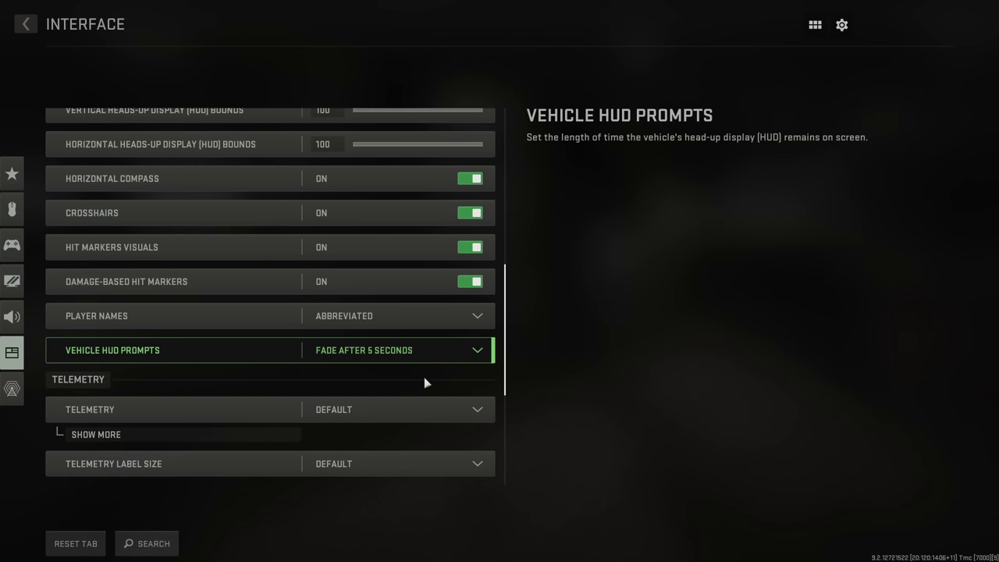
pyautogui.scroll(-1, 409, 396)
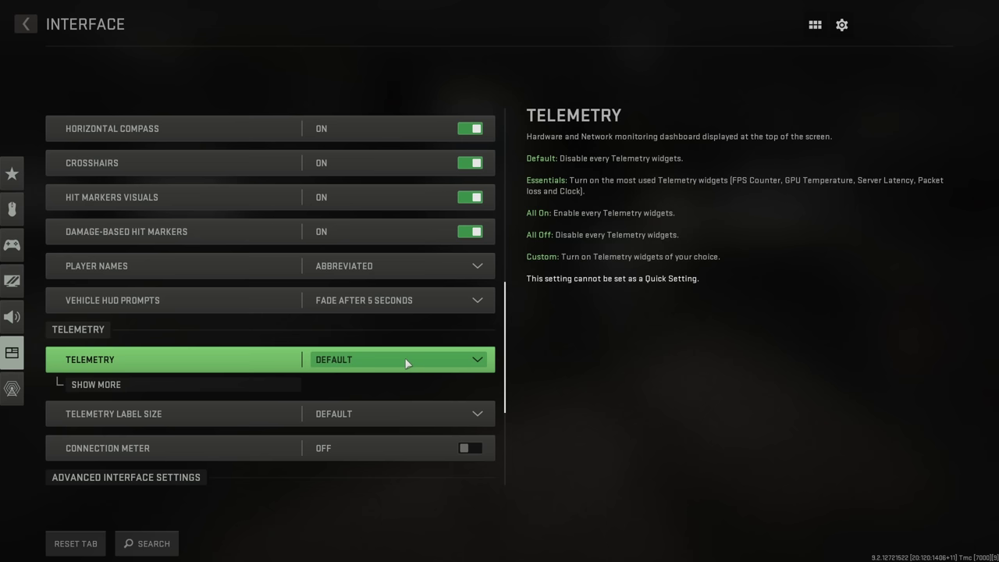
pyautogui.click(406, 361)
pyautogui.click(383, 521)
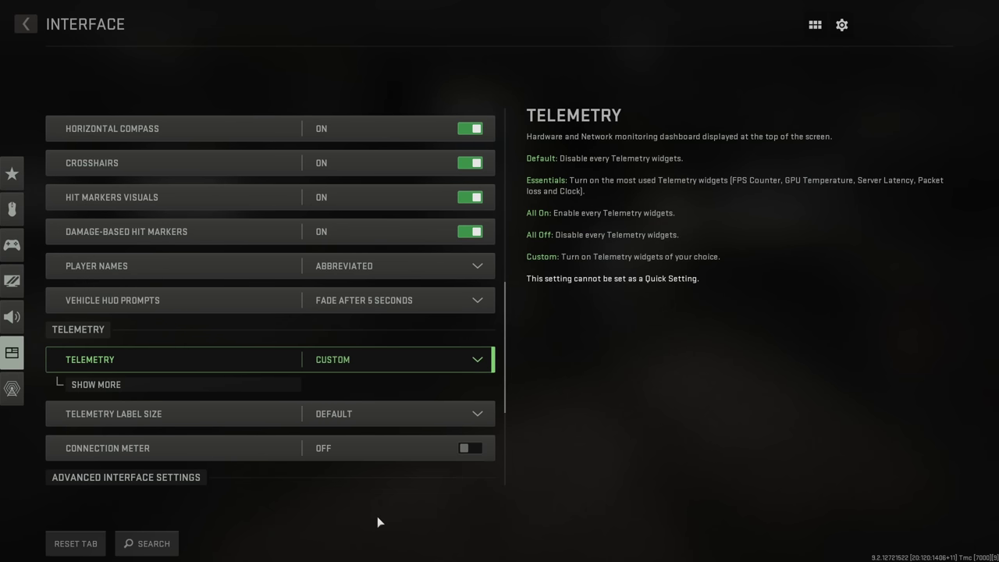
# Step: Expand the Telemetry options and turn on the FPS counter, packet loss and server latency widgets
pyautogui.click(186, 388)
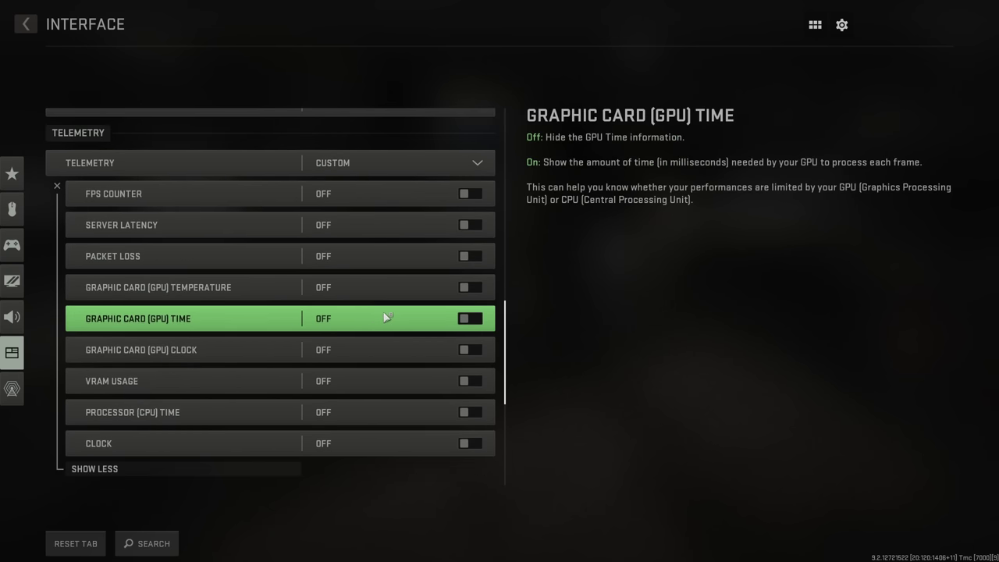
pyautogui.click(457, 195)
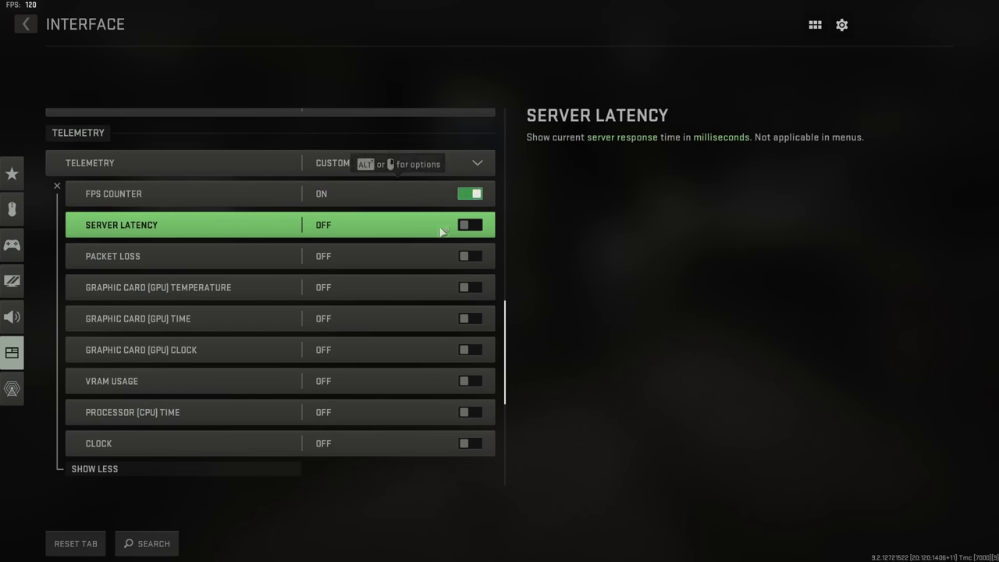
pyautogui.click(455, 255)
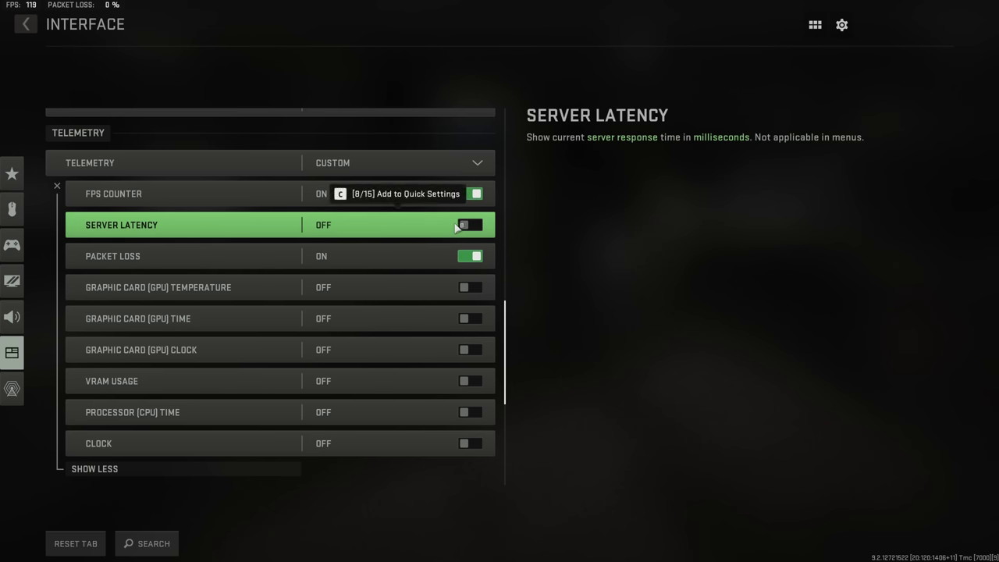
pyautogui.click(456, 226)
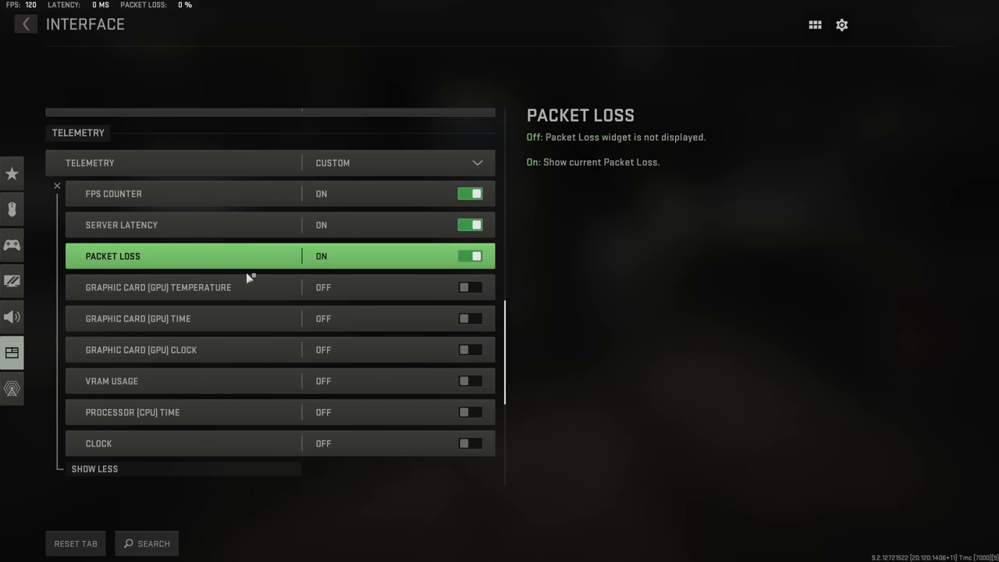
# Step: Examine the list of blocked players in the Account & Network settings and close it
pyautogui.scroll(-8, 246, 271)
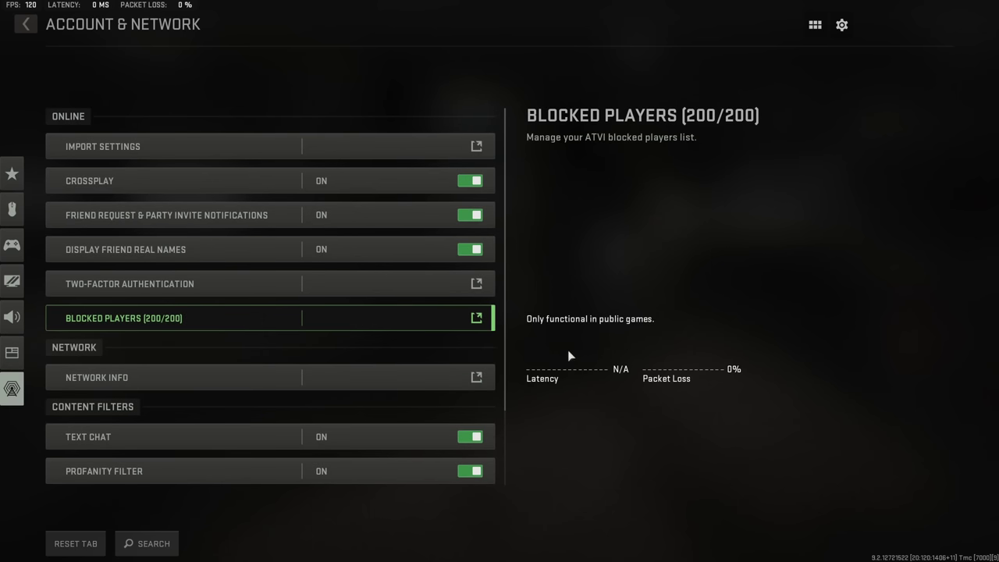
pyautogui.click(466, 320)
pyautogui.scroll(-1, 781, 328)
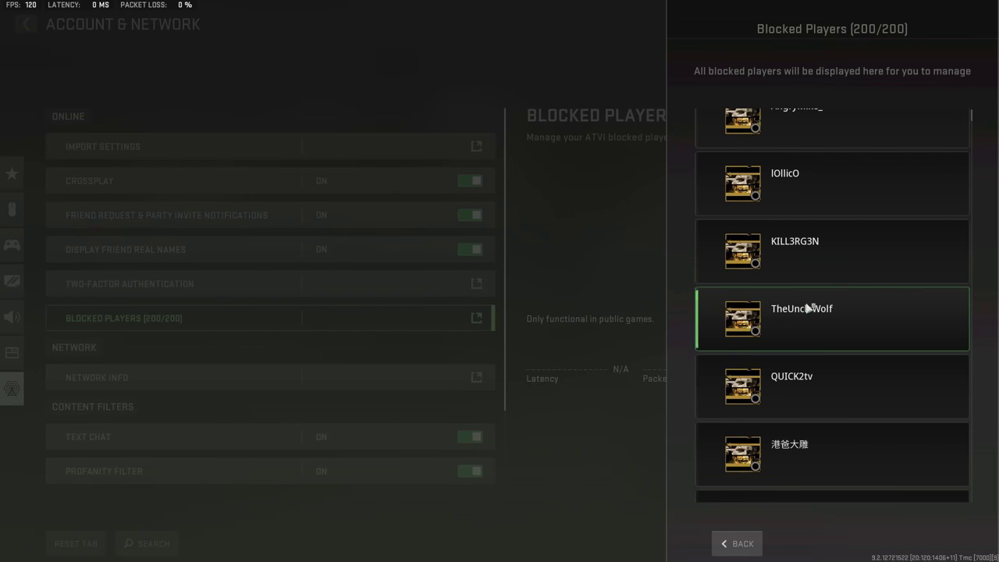
pyautogui.scroll(-5, 809, 304)
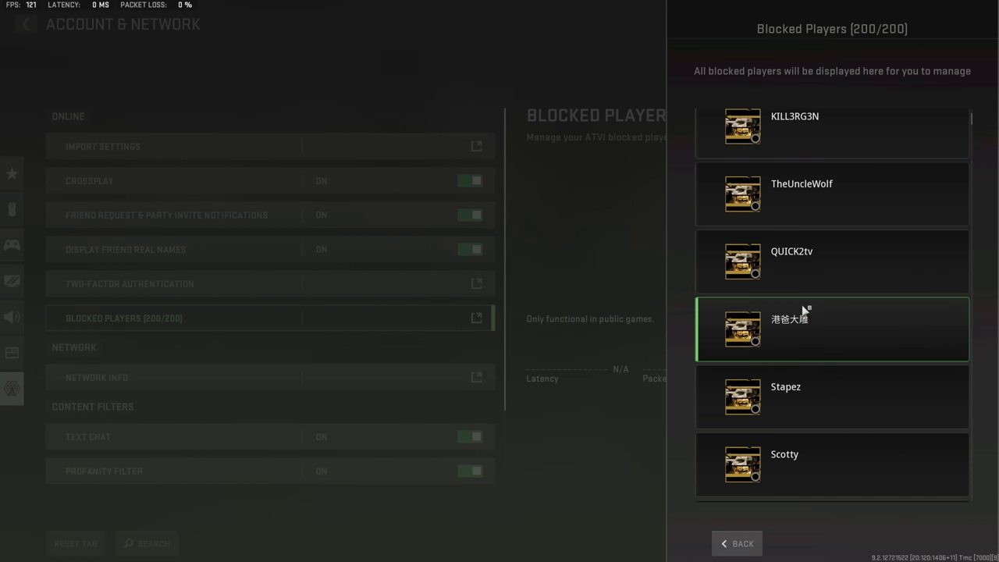
pyautogui.scroll(-6, 802, 298)
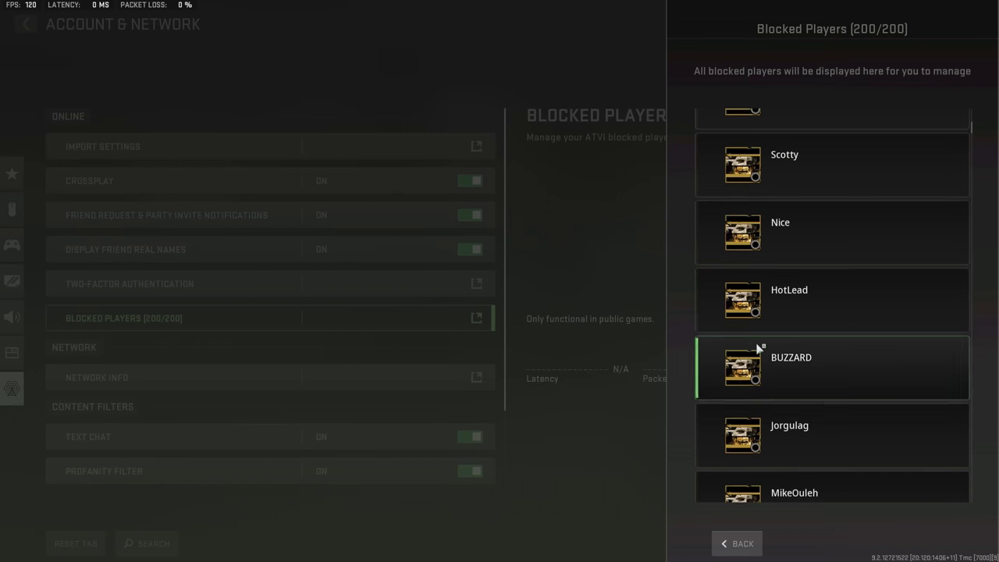
pyautogui.scroll(-7, 748, 367)
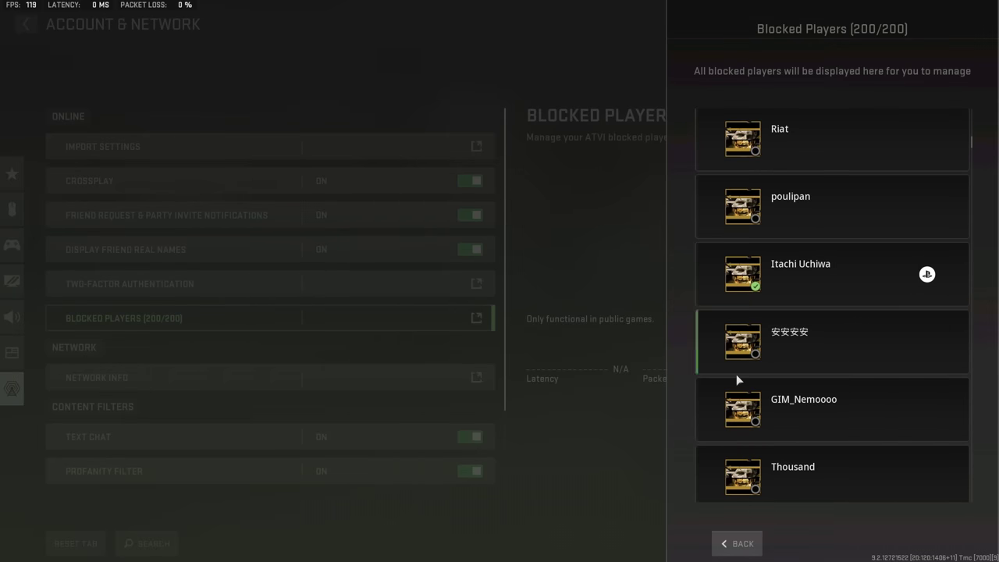
pyautogui.scroll(-2, 716, 373)
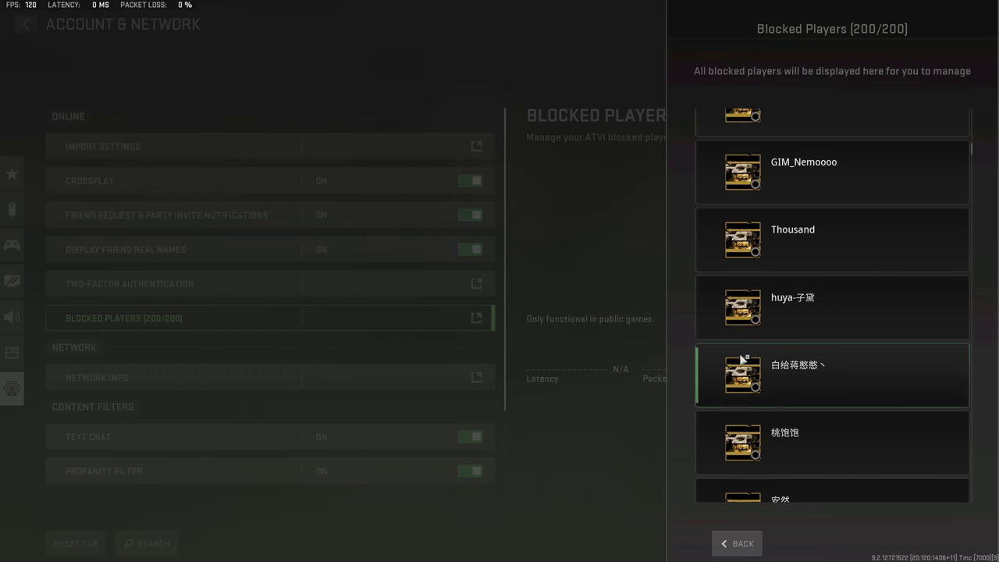
pyautogui.scroll(-2, 733, 351)
pyautogui.scroll(-5, 742, 358)
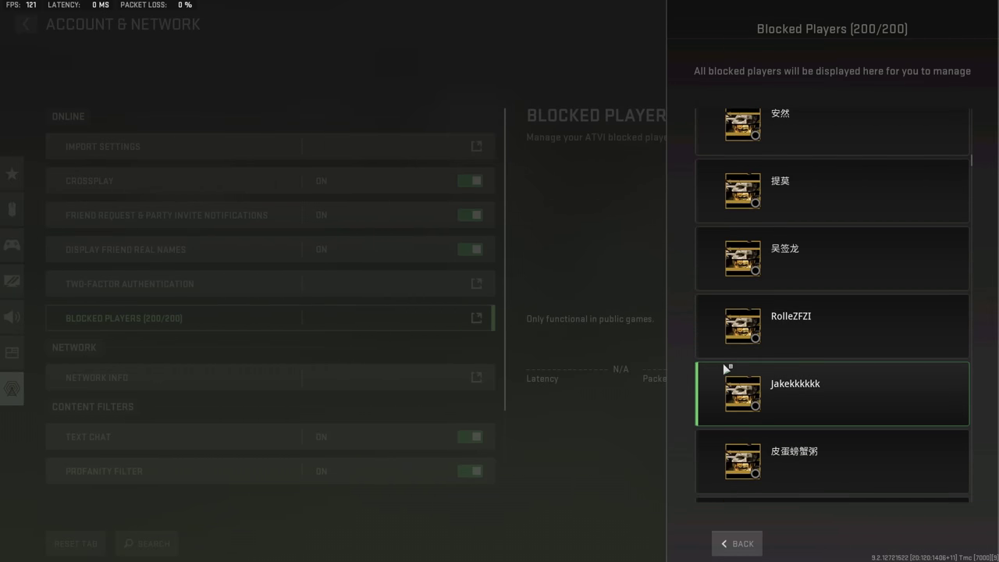
pyautogui.scroll(-5, 729, 365)
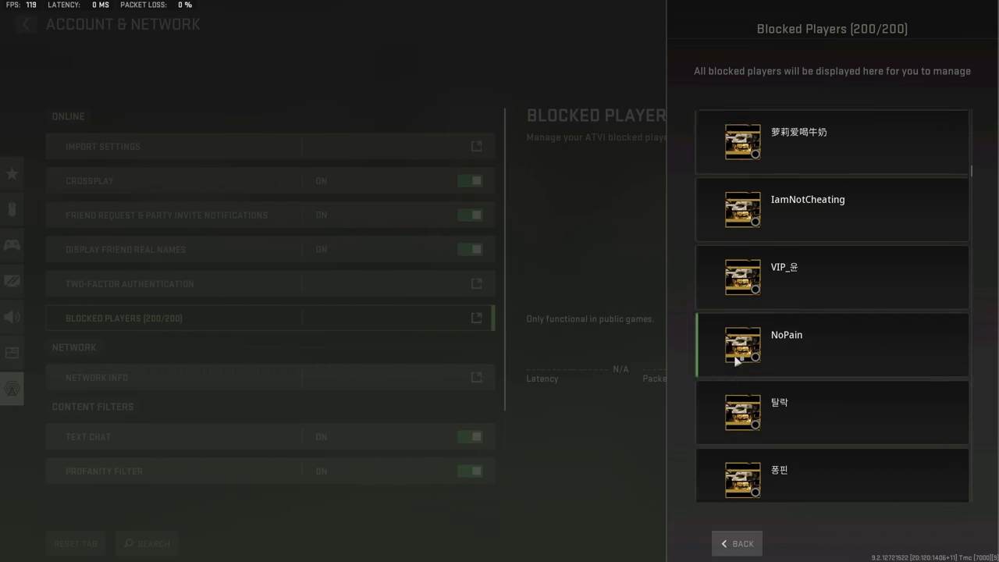
pyautogui.scroll(-2, 742, 348)
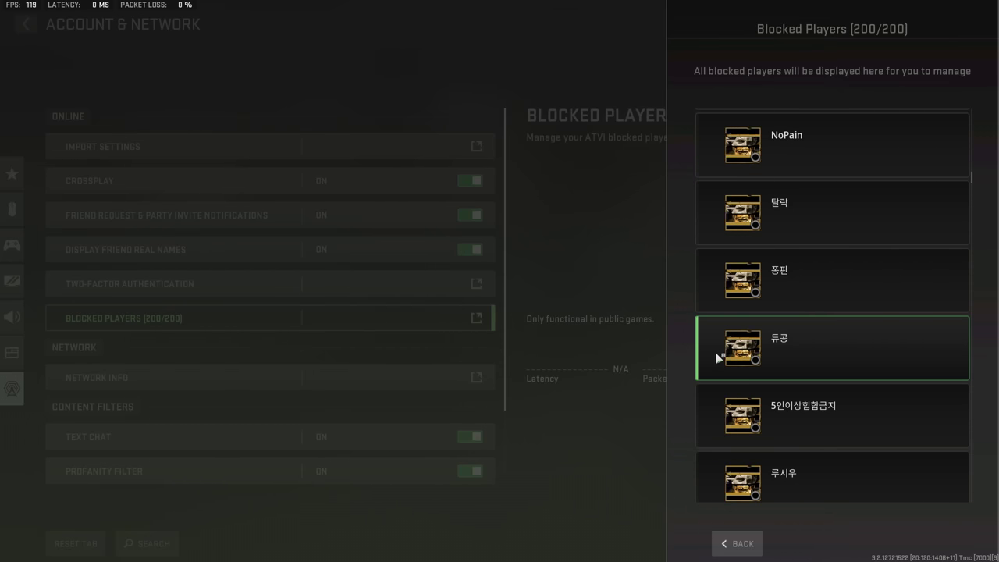
pyautogui.press('Escape')
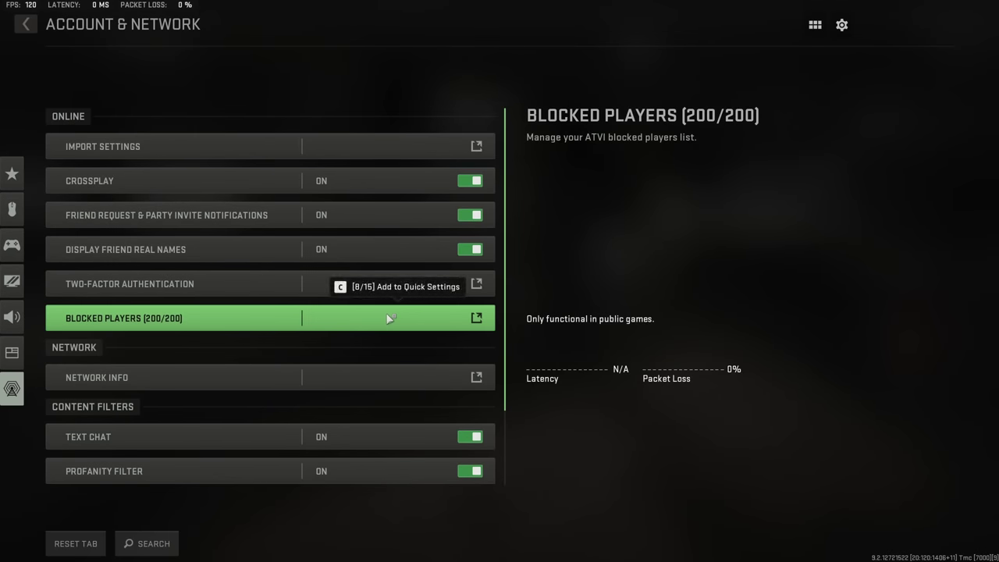
# Step: Switch to the Audio settings and examine the available Audio Mix options without changing the selection
pyautogui.scroll(-2, 219, 342)
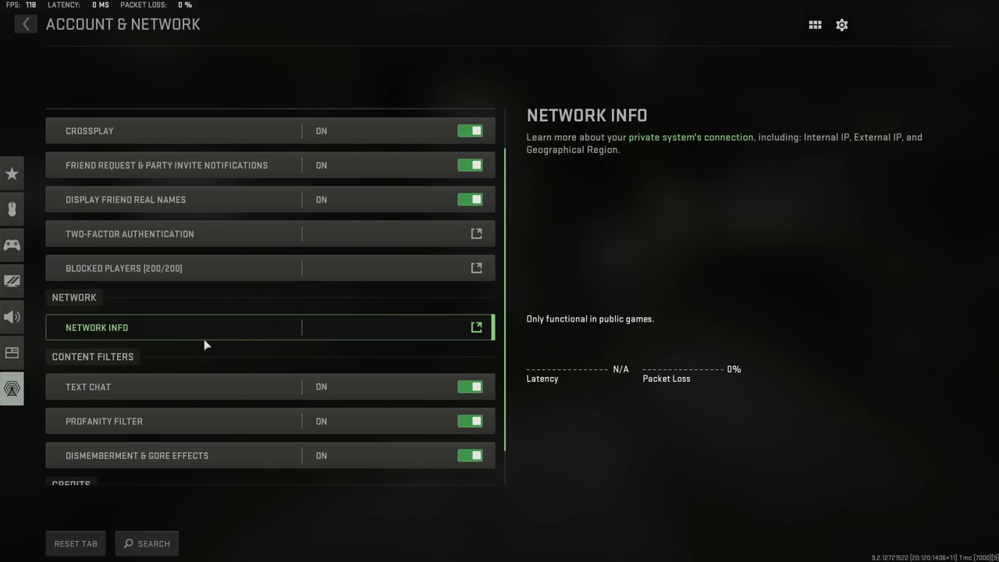
pyautogui.scroll(-2, 181, 352)
pyautogui.press('q')
pyautogui.press('q')
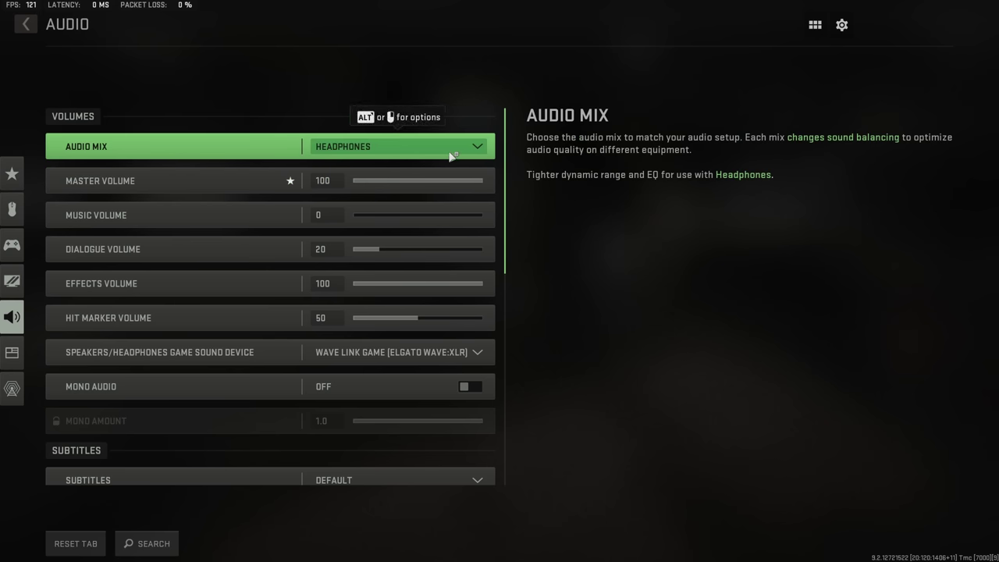
pyautogui.click(443, 148)
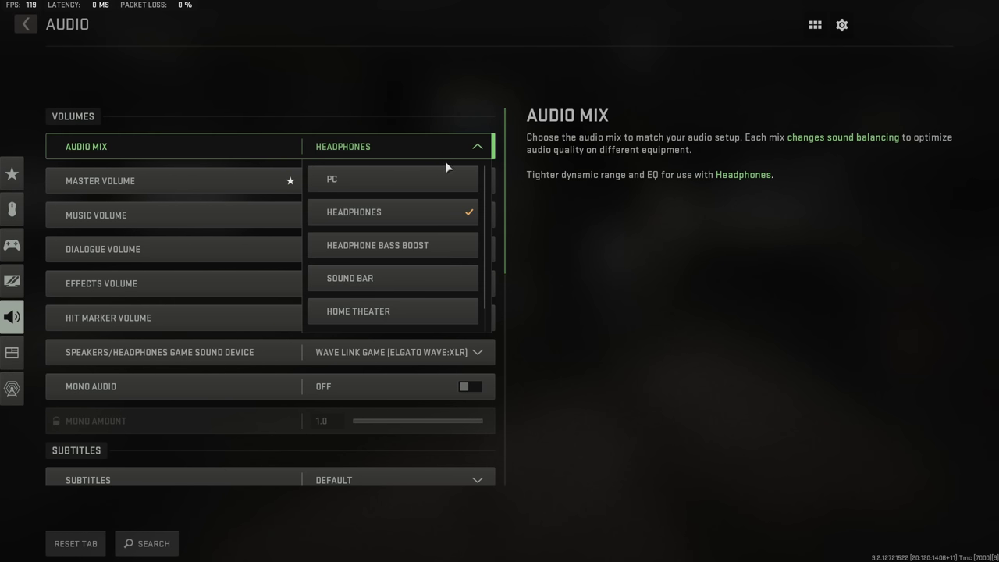
pyautogui.scroll(-1, 404, 306)
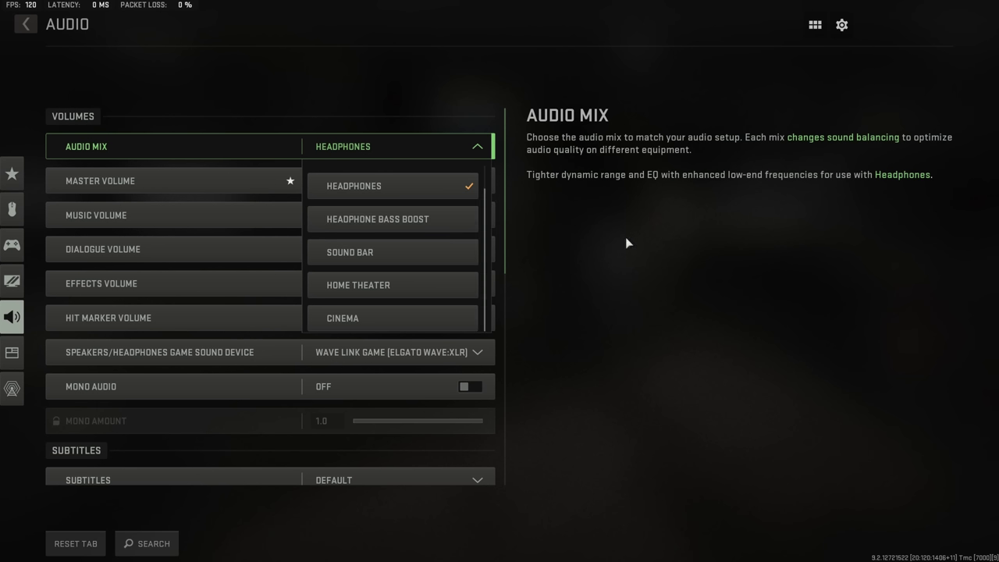
pyautogui.click(509, 292)
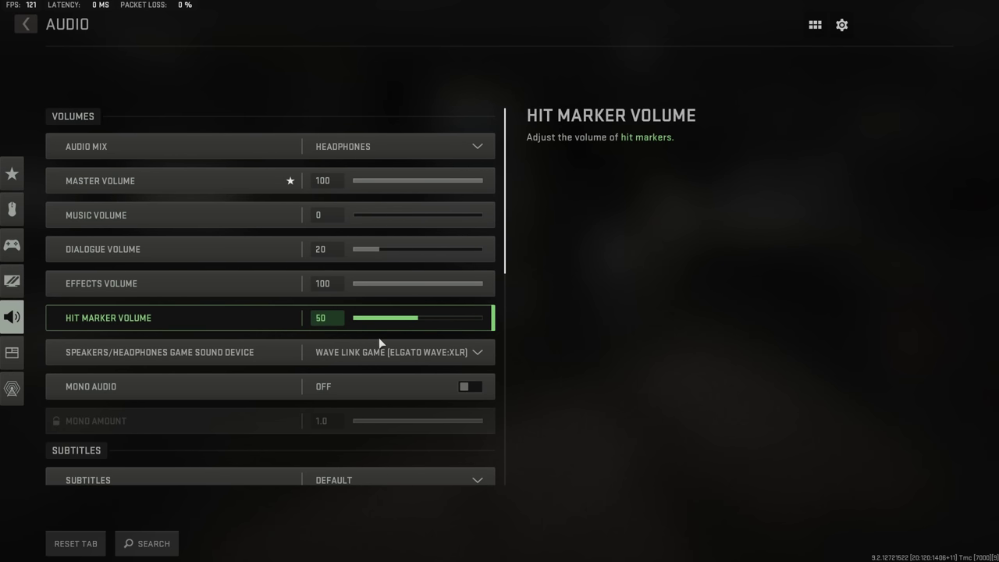
# Step: Set the Hit Marker Volume to 40
pyautogui.moveTo(419, 319); pyautogui.dragTo(406, 320)
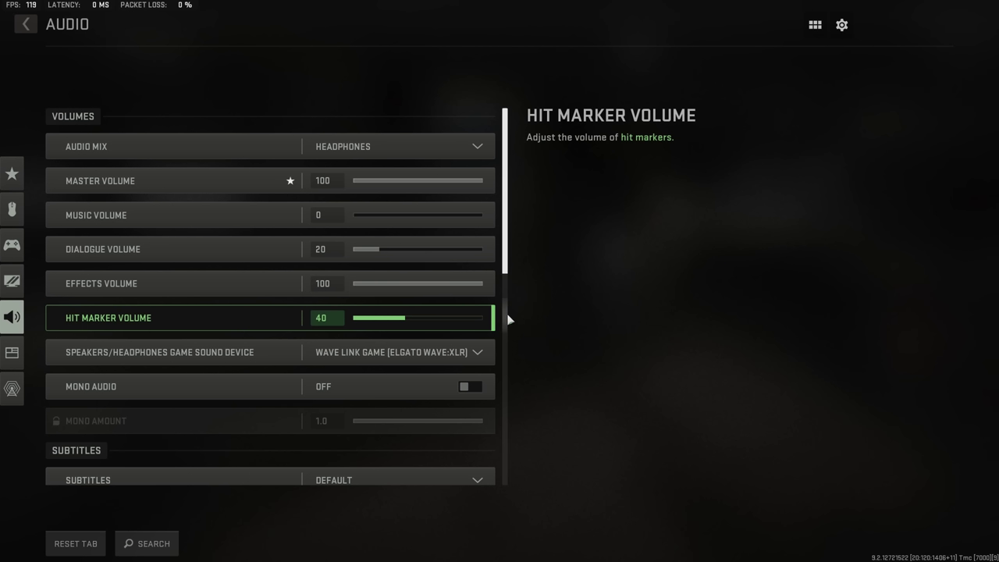
# Step: Examine the subtitle, voice chat and channel options further down the Audio settings
pyautogui.scroll(-4, 458, 377)
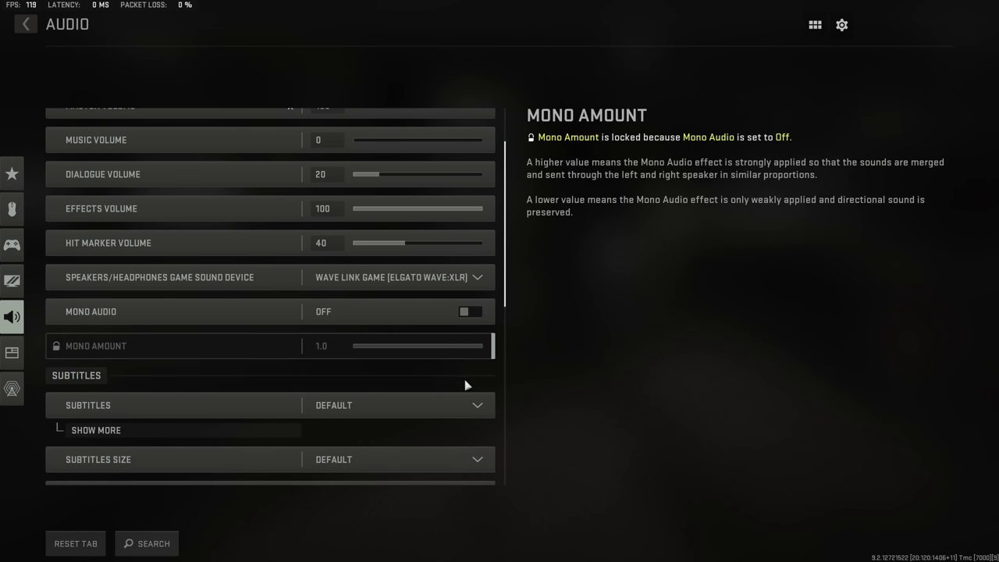
pyautogui.scroll(-4, 466, 360)
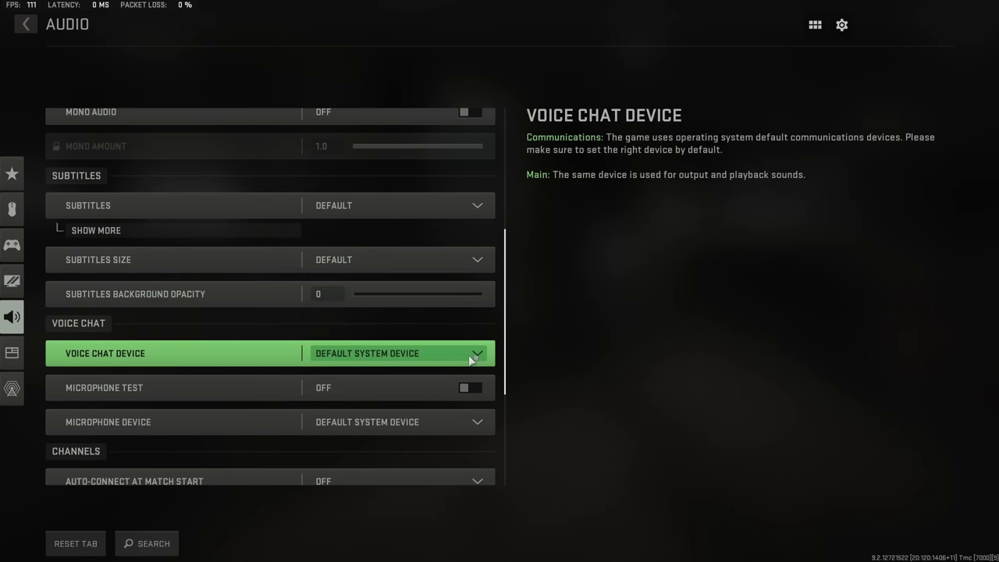
pyautogui.scroll(-3, 469, 355)
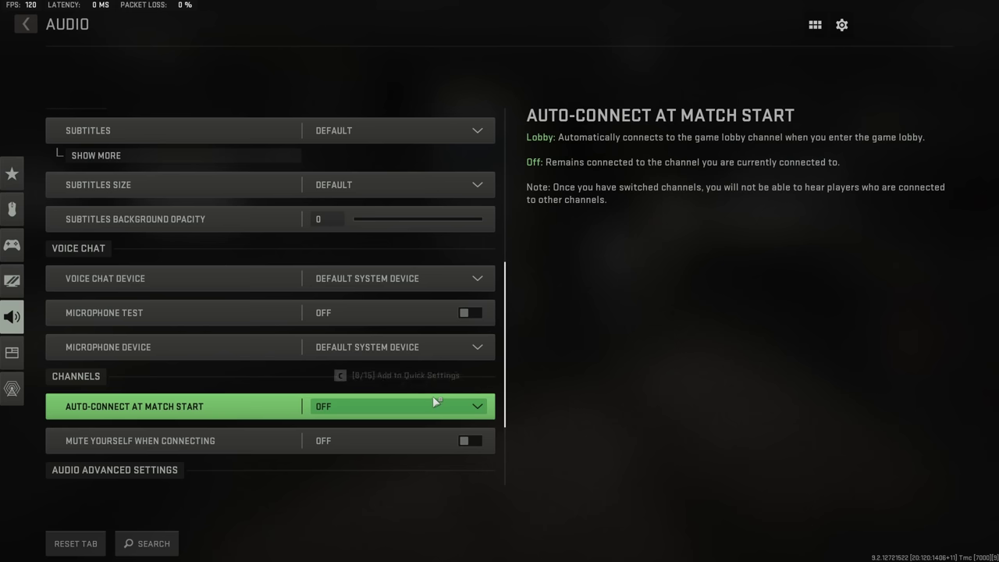
pyautogui.scroll(-5, 431, 391)
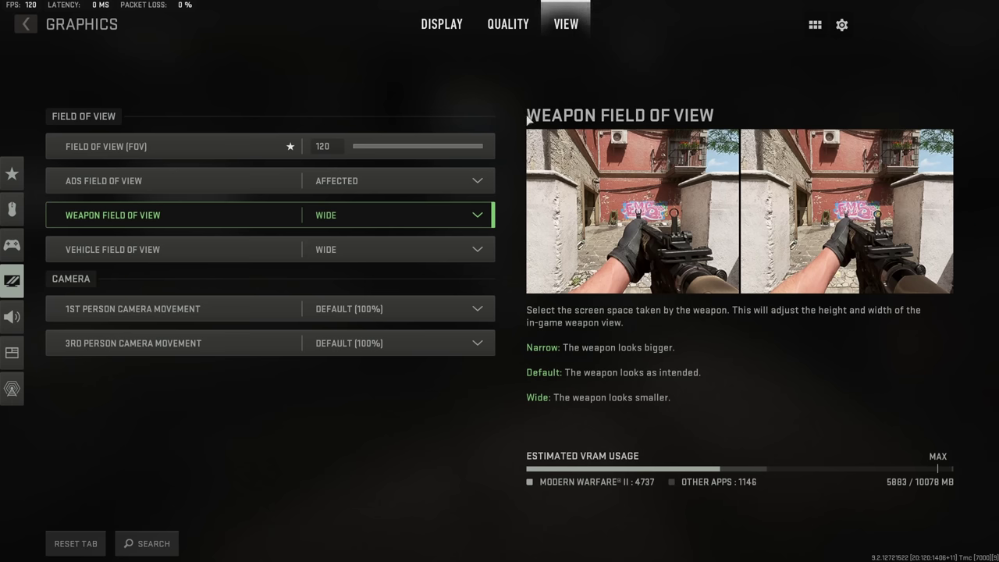
# Step: Set both the 1st Person and 3rd Person Camera Movement to Least (50%) in the Graphics view settings
pyautogui.click(446, 316)
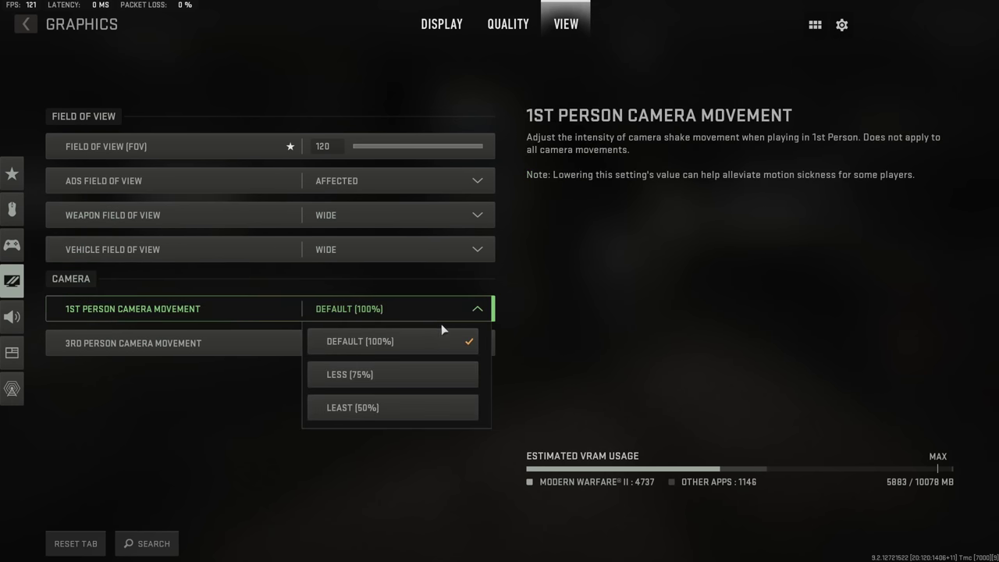
pyautogui.click(427, 407)
pyautogui.click(433, 353)
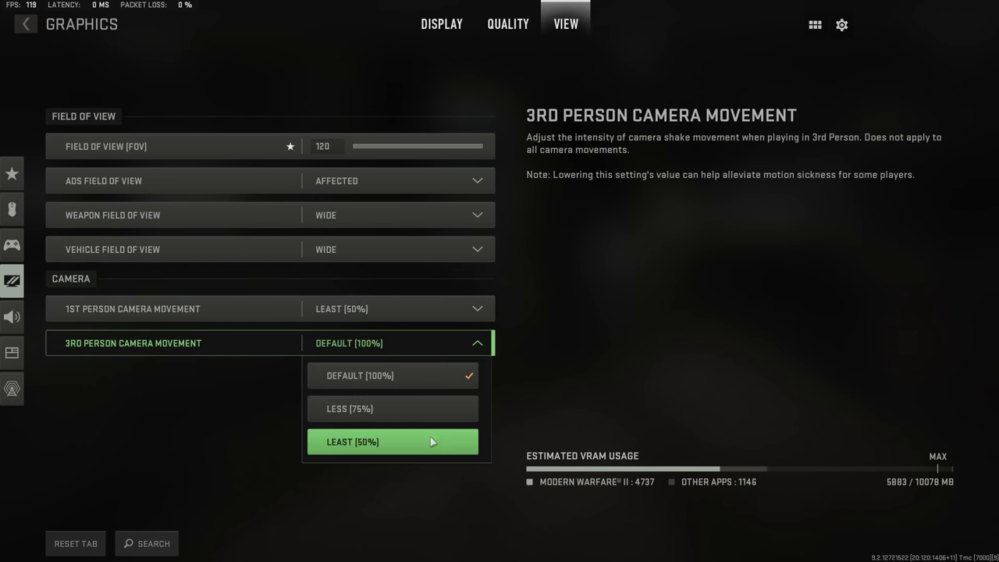
pyautogui.click(432, 442)
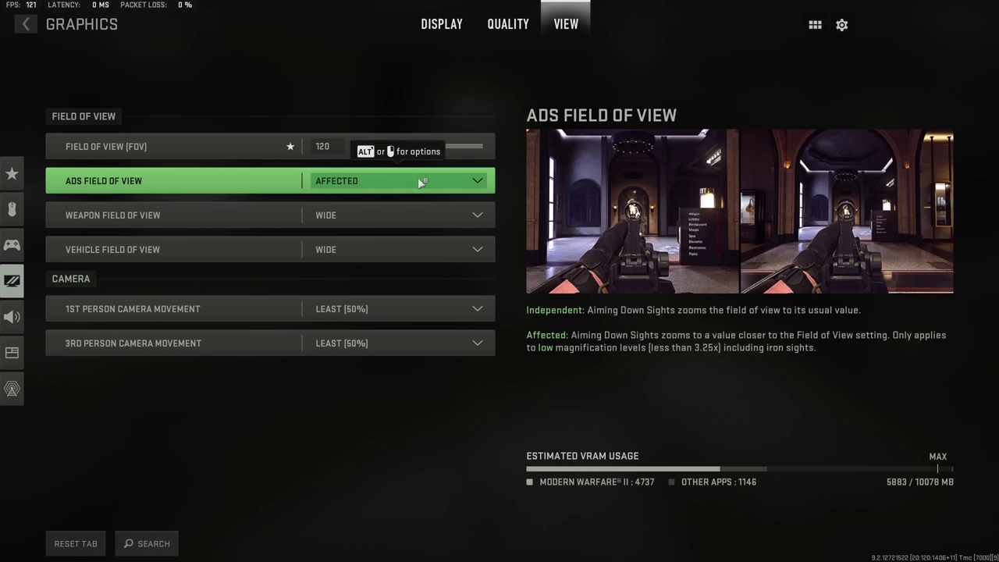
# Step: Examine the ADS Field of View choices without changing the selection, and look through the Graphics display settings
pyautogui.click(413, 177)
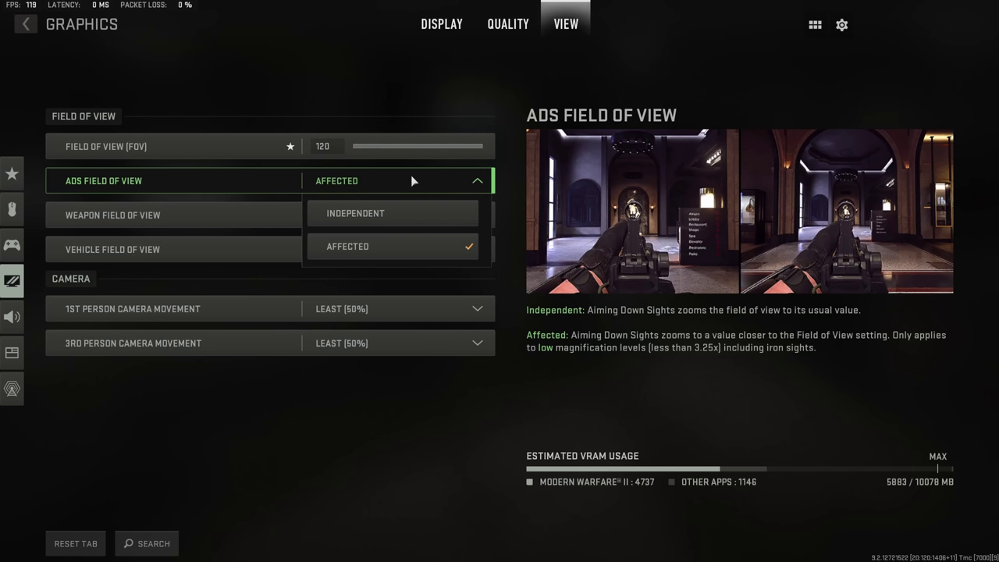
pyautogui.click(526, 282)
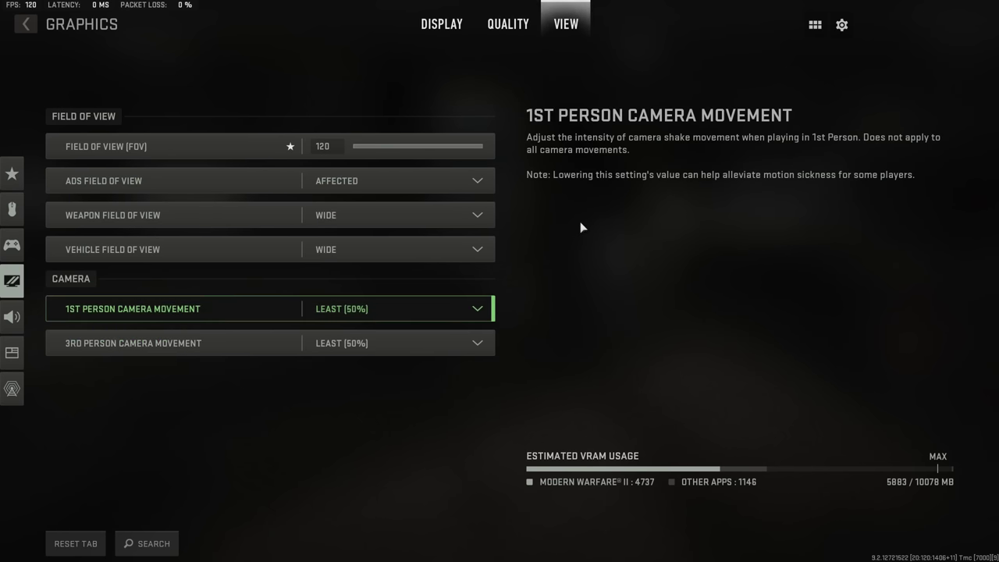
pyautogui.click(508, 24)
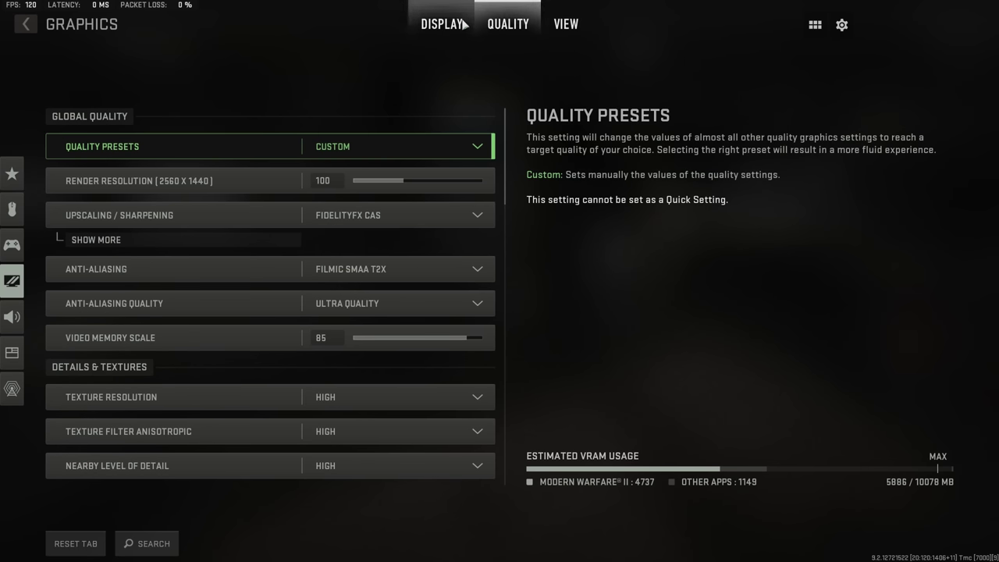
pyautogui.click(463, 25)
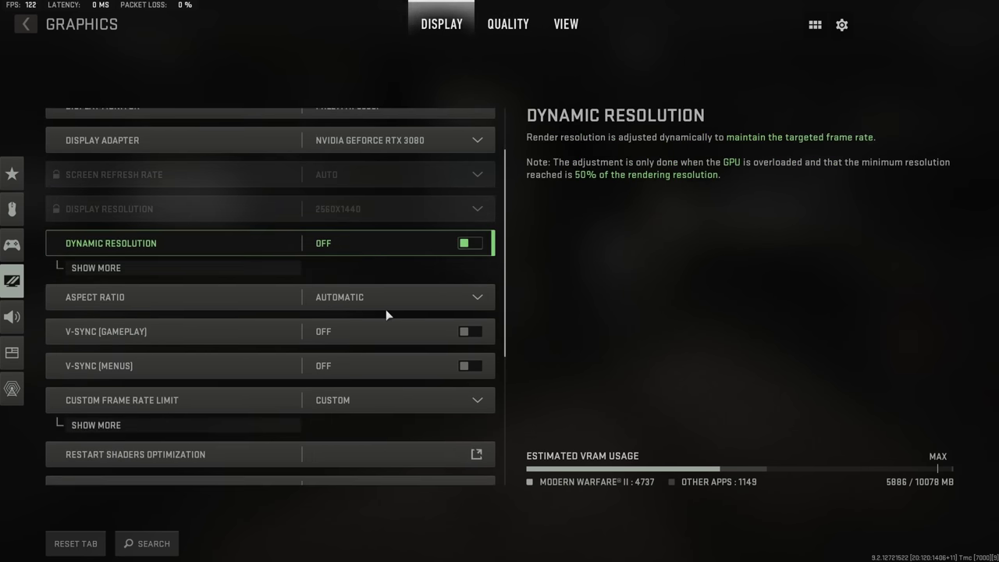
pyautogui.scroll(-5, 386, 309)
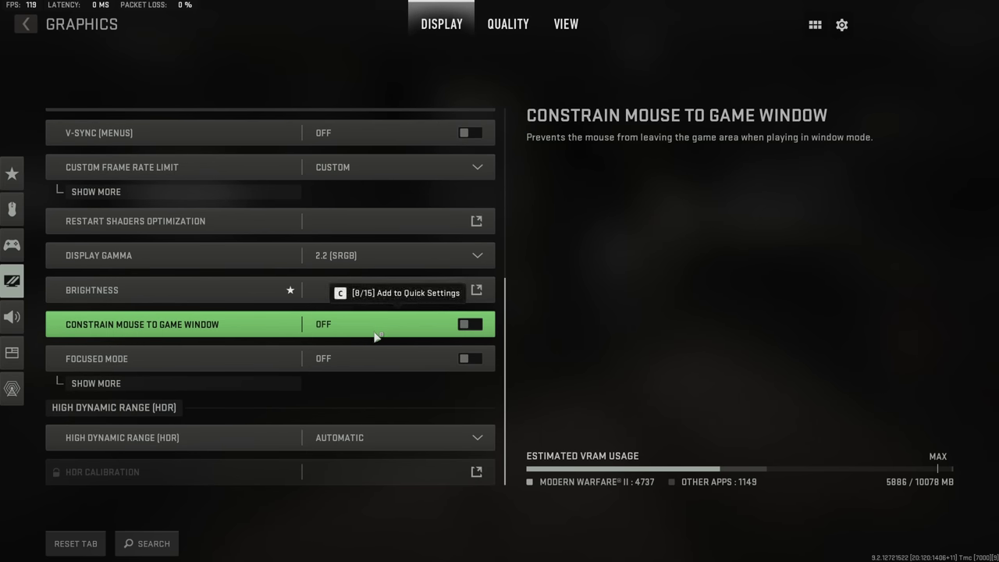
pyautogui.scroll(3, 374, 334)
# Step: In the Graphics quality settings, keep FidelityFX CAS as the upscaling/sharpening method and set its strength to 60
pyautogui.click(508, 24)
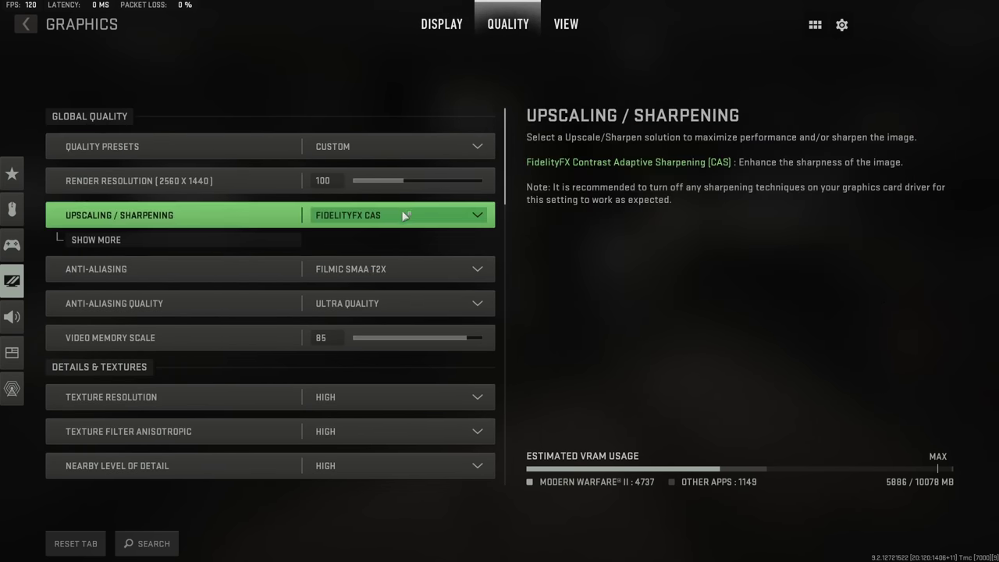
pyautogui.click(404, 216)
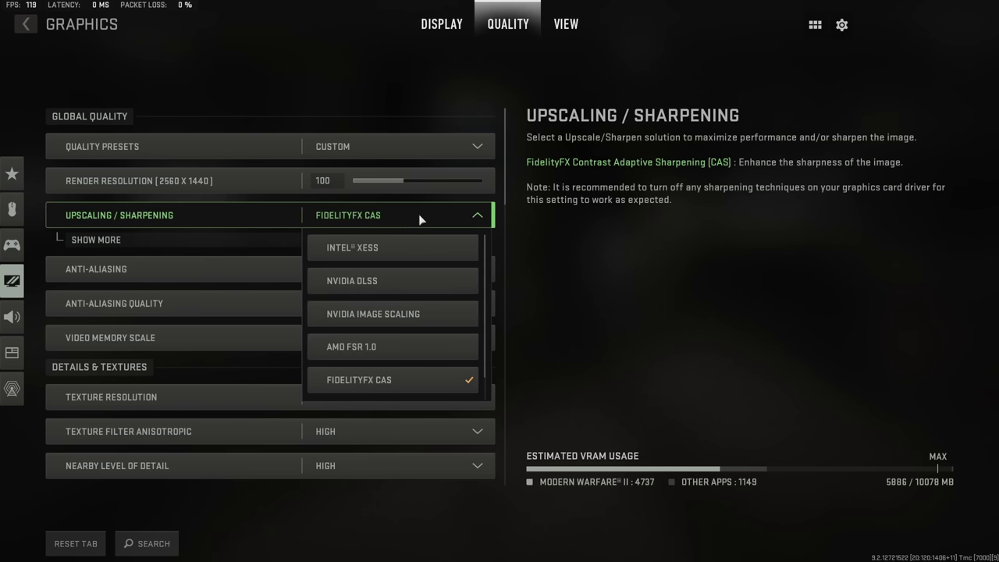
pyautogui.click(256, 239)
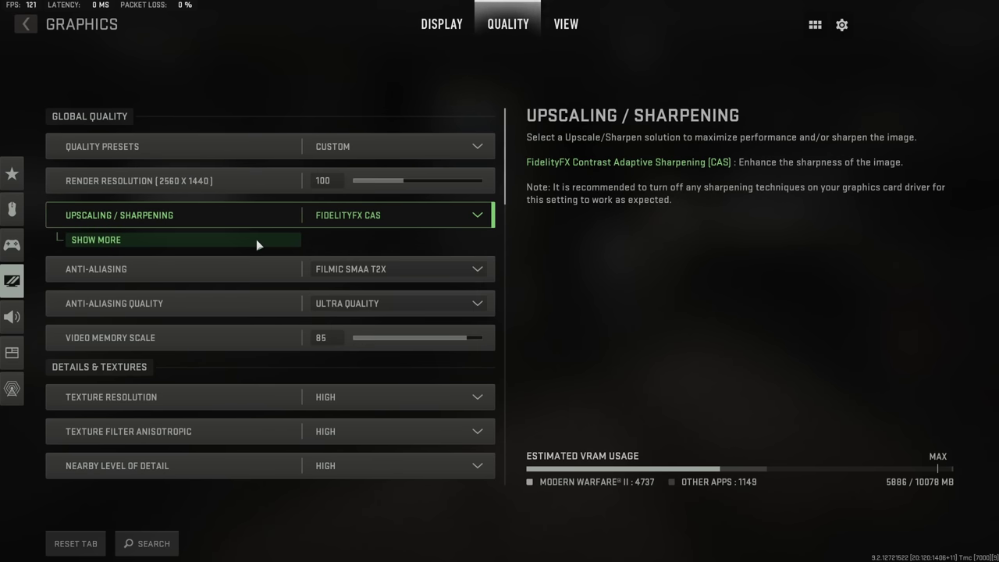
pyautogui.click(256, 240)
pyautogui.click(424, 247)
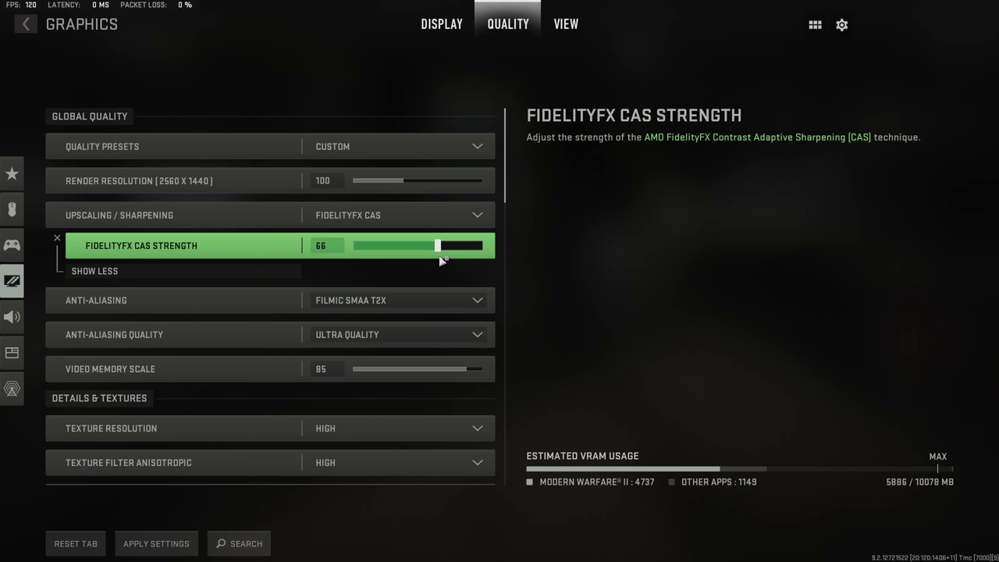
pyautogui.click(438, 252)
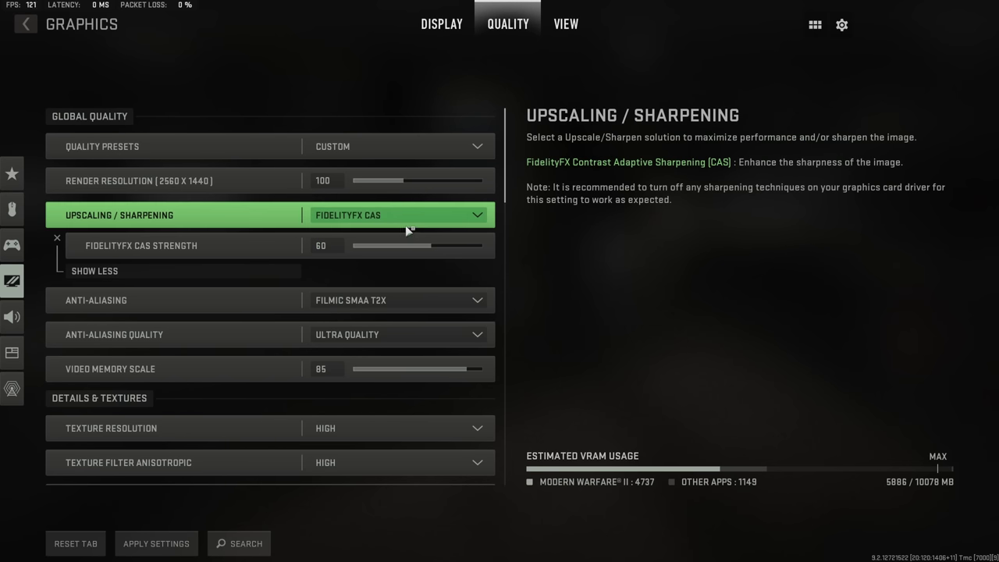
# Step: Examine the anti-aliasing, details and textures, shadow and lighting, and post-processing options in the quality settings
pyautogui.scroll(-5, 410, 232)
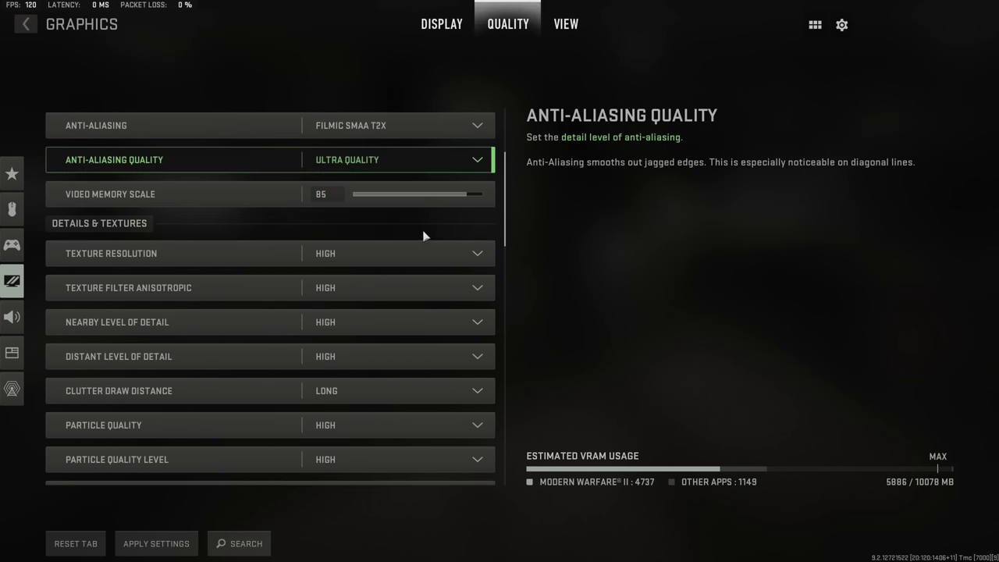
pyautogui.scroll(-4, 423, 235)
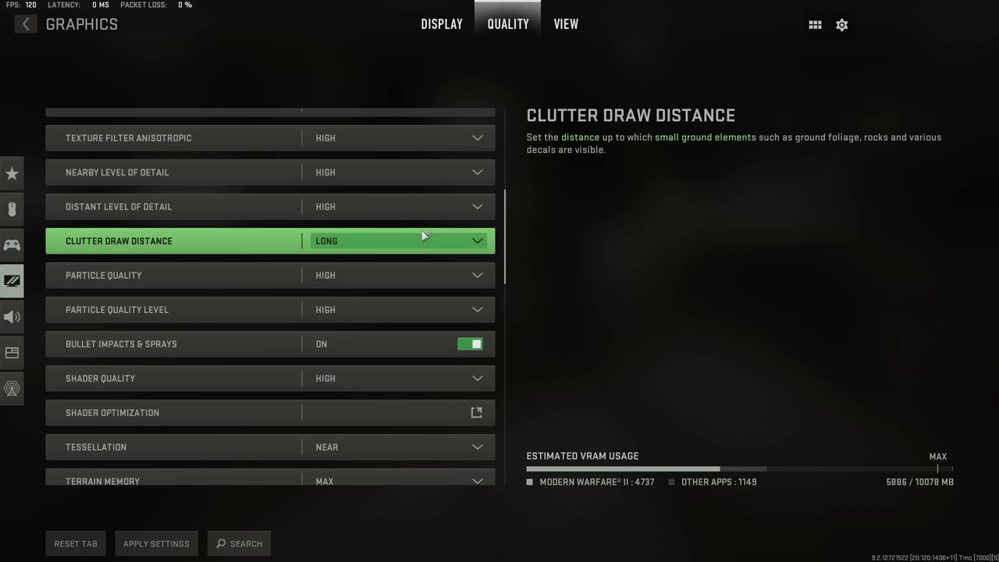
pyautogui.scroll(-5, 423, 234)
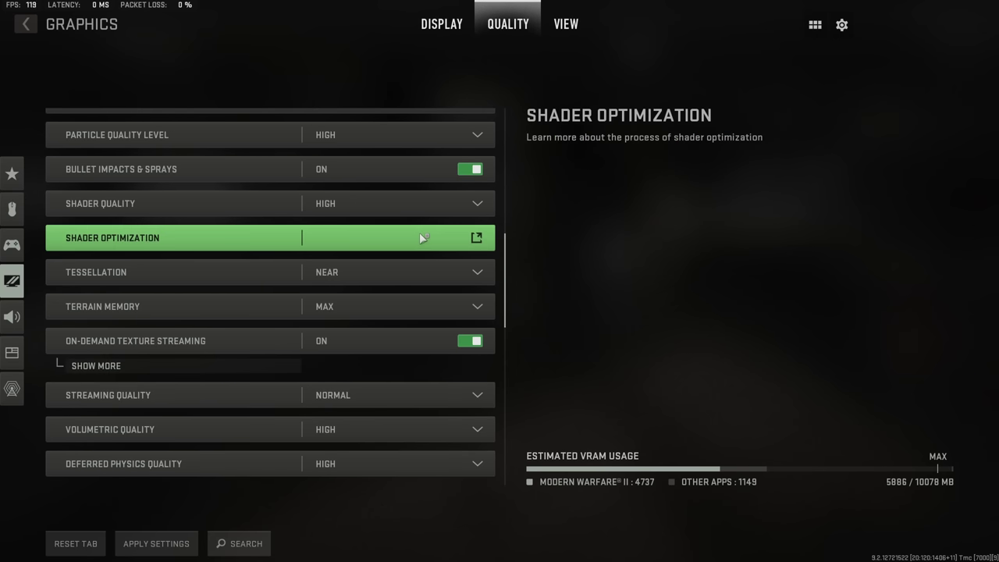
pyautogui.scroll(-8, 419, 233)
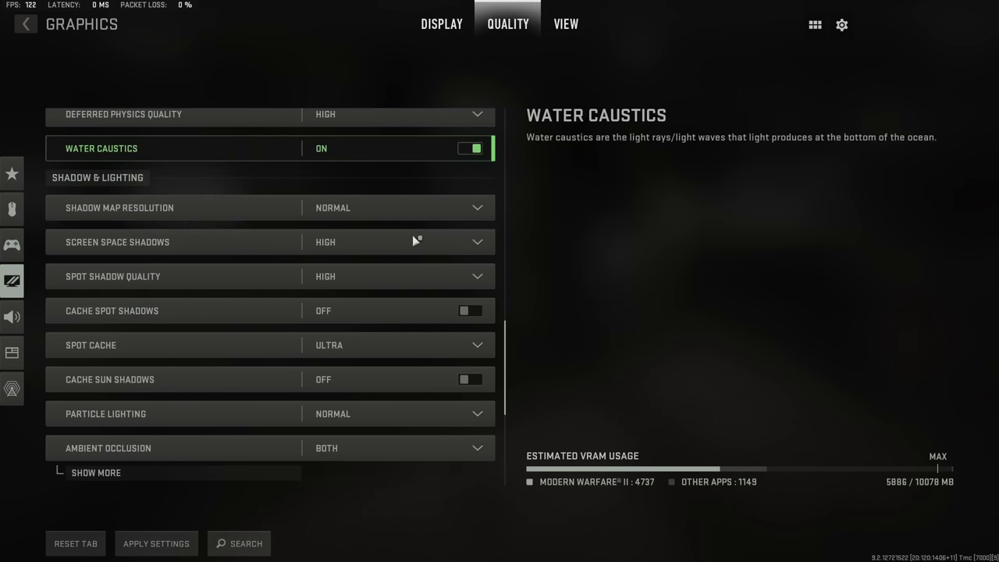
pyautogui.scroll(-2, 412, 235)
pyautogui.scroll(-2, 386, 367)
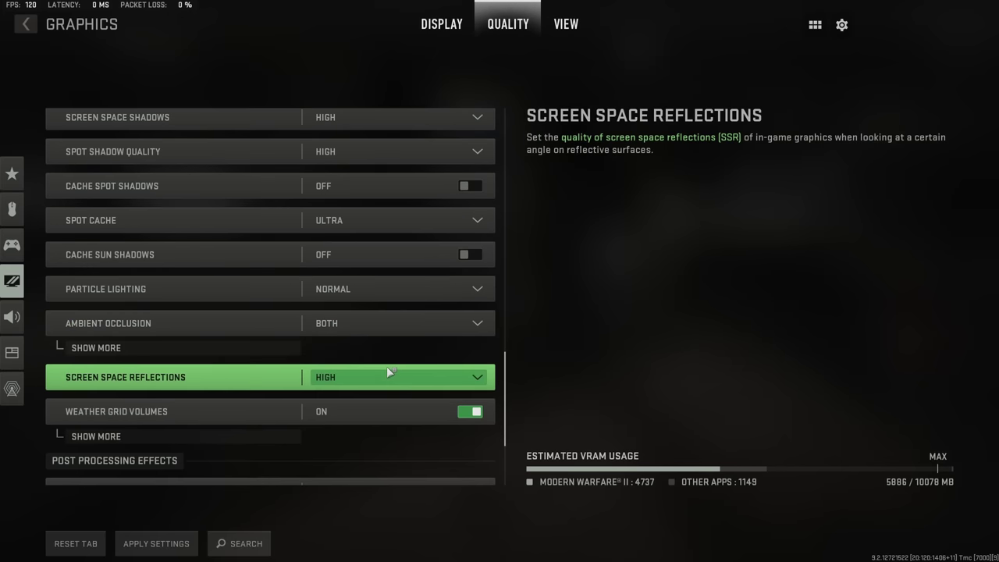
pyautogui.scroll(-3, 386, 367)
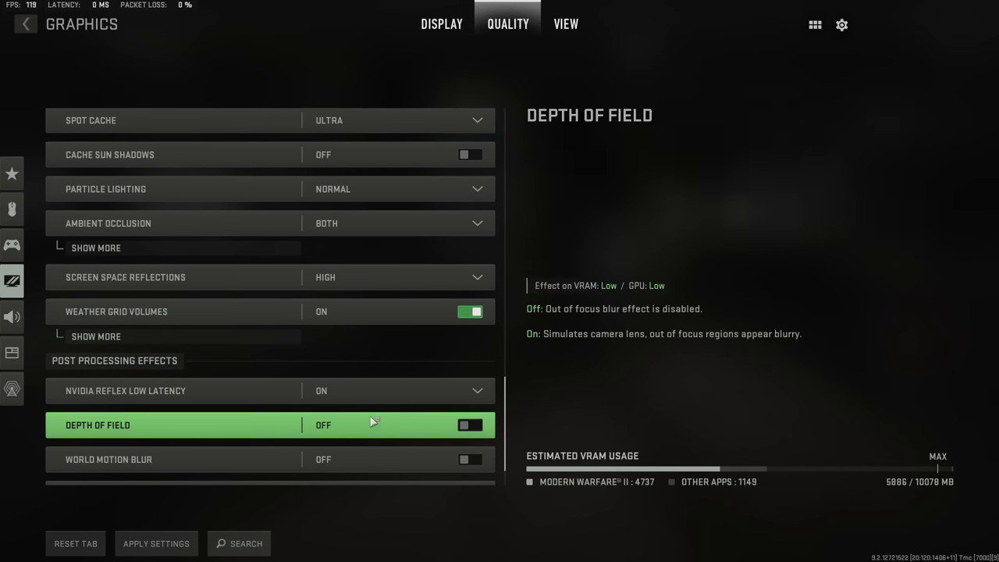
pyautogui.scroll(-1, 370, 419)
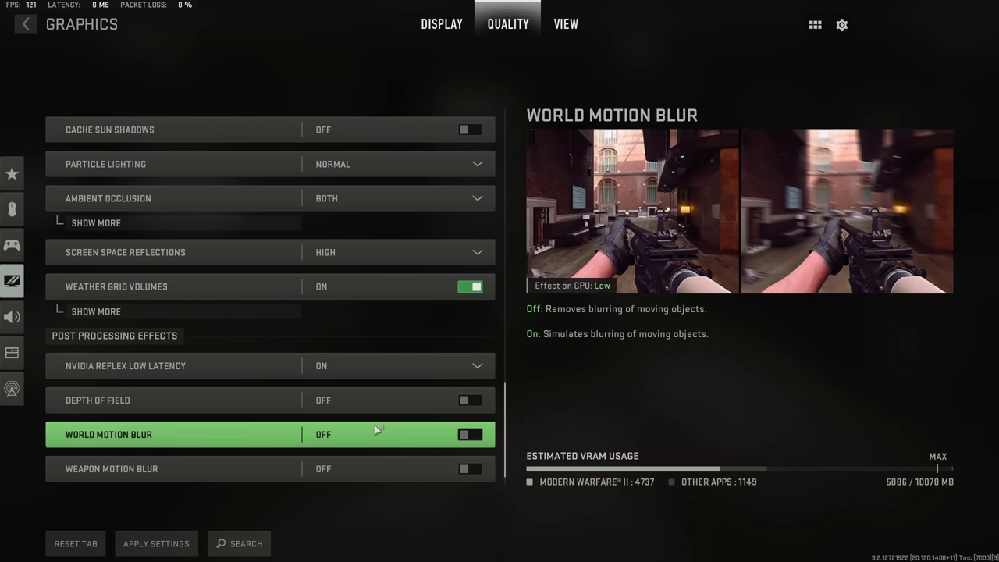
pyautogui.scroll(-1, 370, 421)
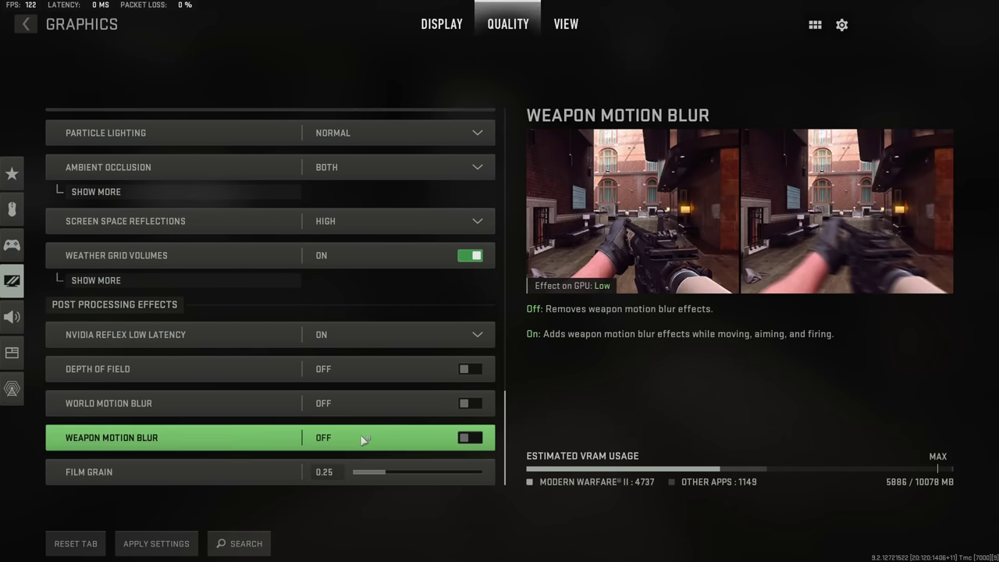
# Step: Set Film Grain to 0.20 and NVIDIA Reflex Low Latency to On + Boost in the post-processing effects
pyautogui.click(360, 437)
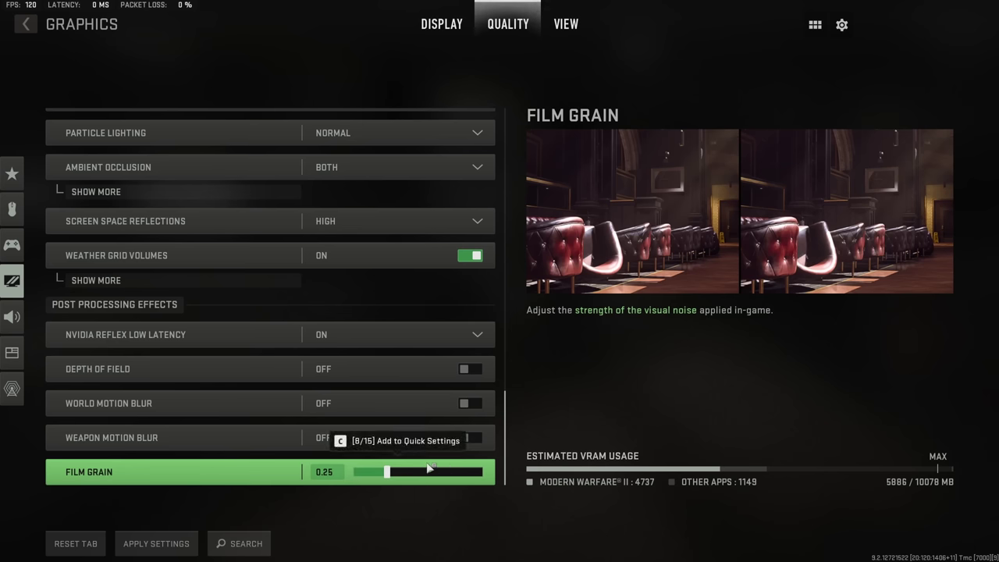
pyautogui.moveTo(473, 485); pyautogui.dragTo(403, 486)
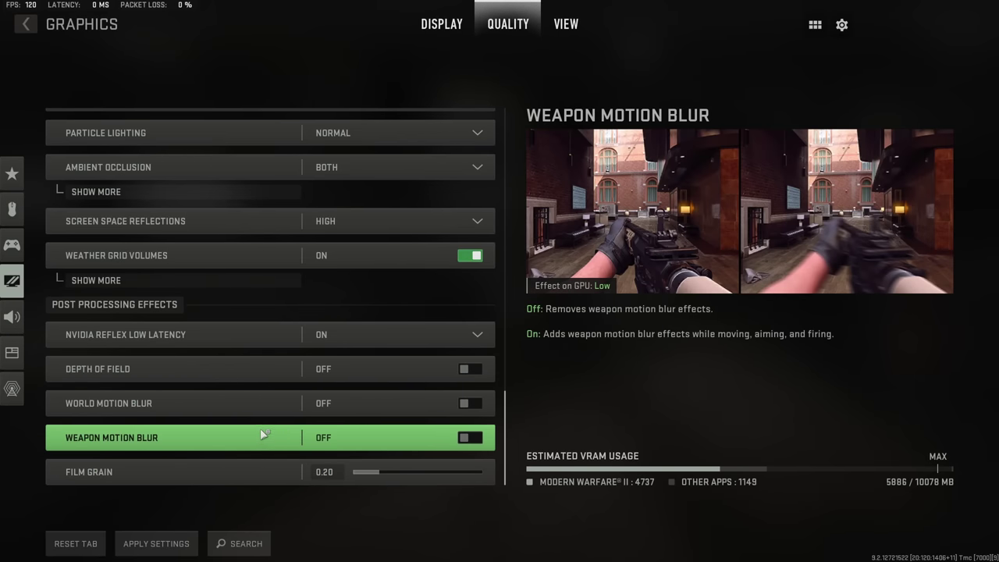
pyautogui.click(328, 341)
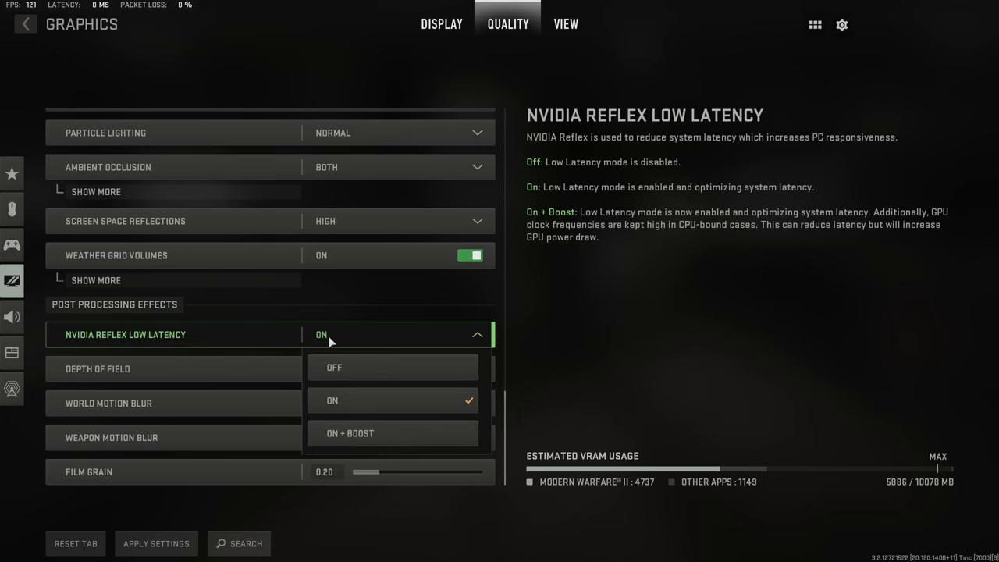
pyautogui.click(376, 434)
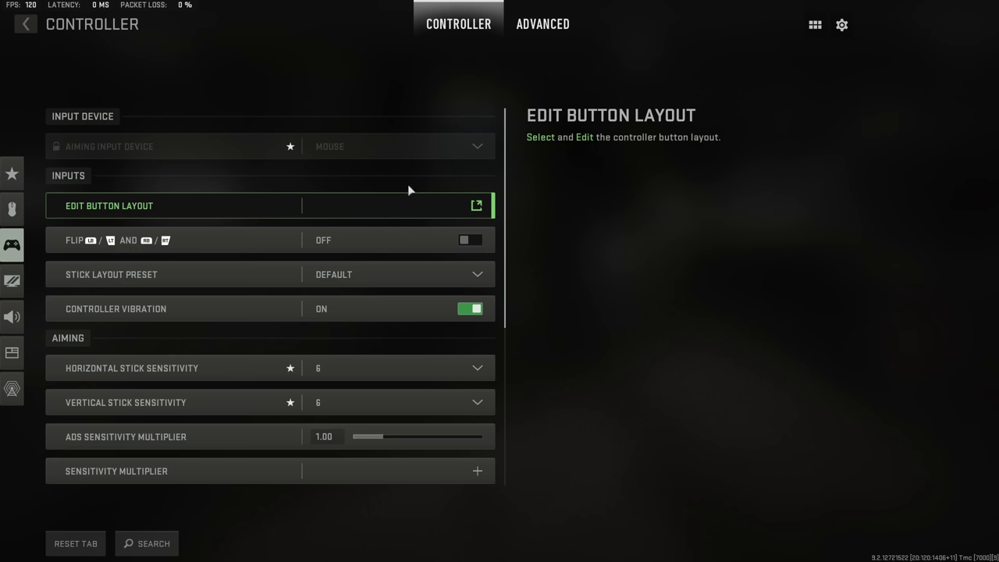
# Step: Look through the Controller settings and examine the Interact/Reload Behavior choices without changing the selection
pyautogui.scroll(-2, 406, 193)
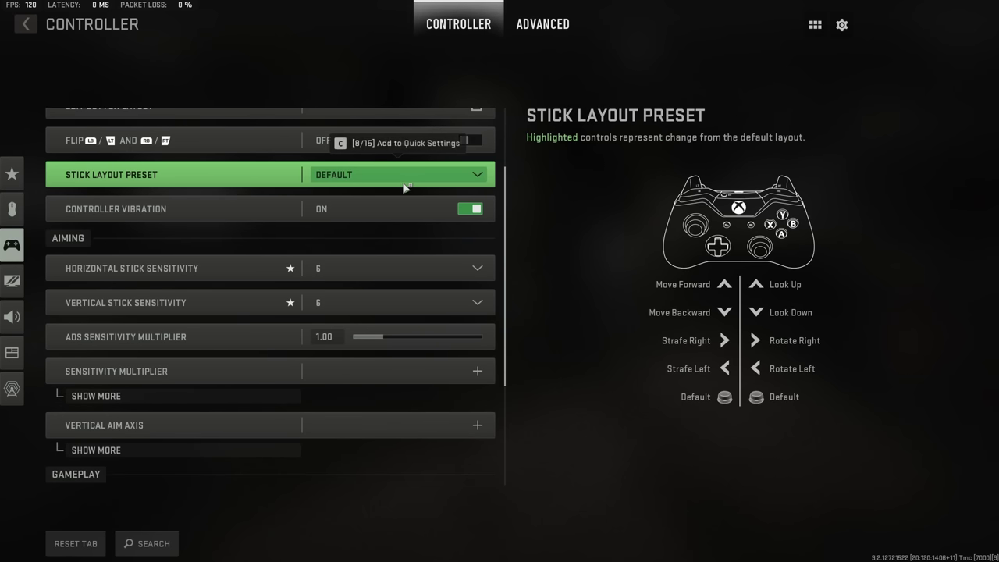
pyautogui.scroll(-3, 405, 188)
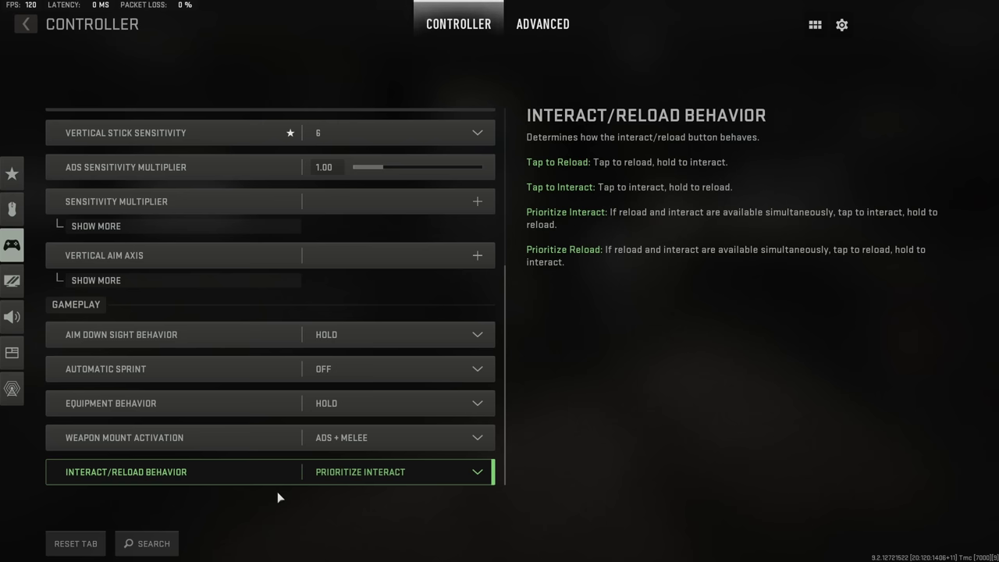
pyautogui.click(331, 484)
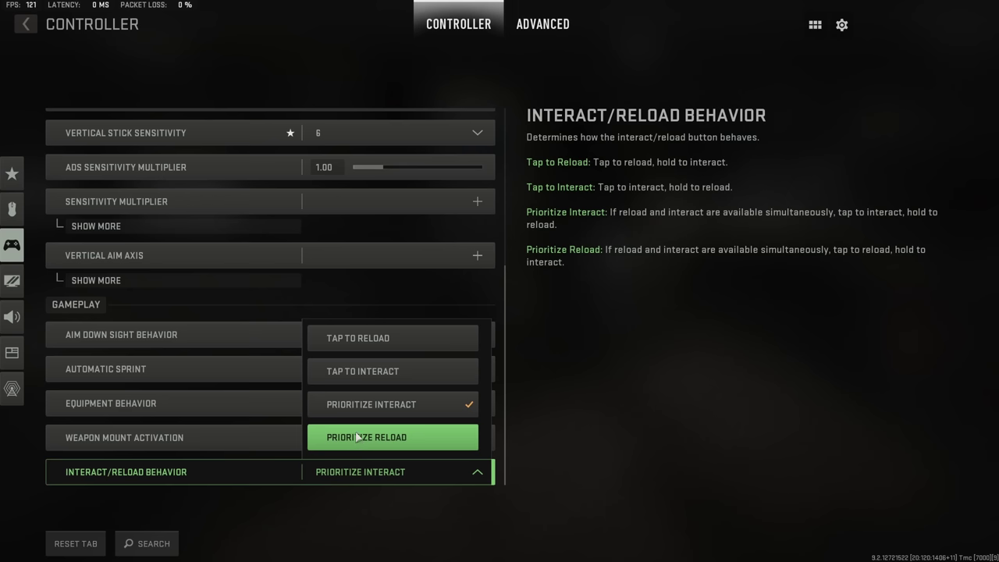
pyautogui.click(578, 410)
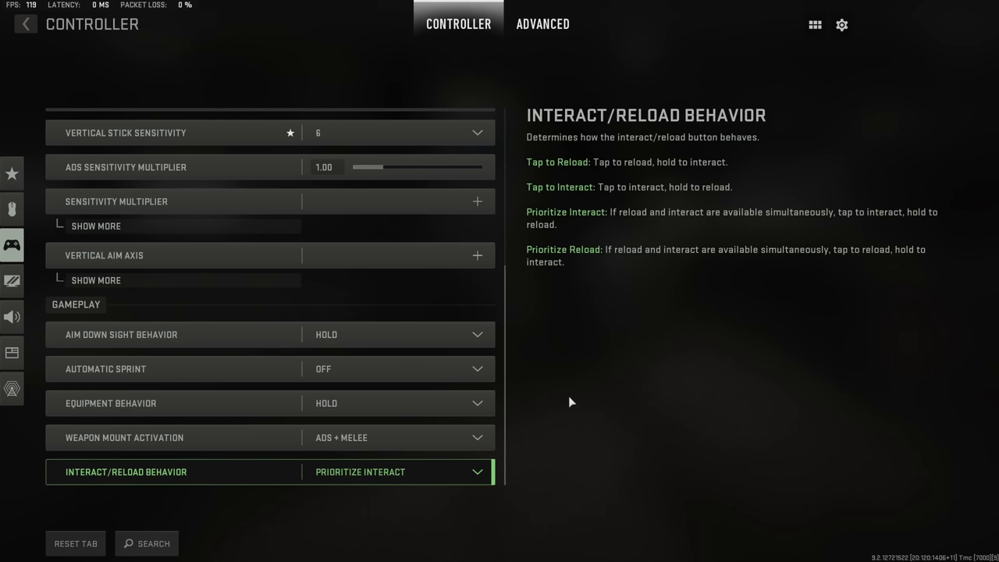
# Step: In the advanced controller settings, set the left and right trigger input deadzones to 0.75
pyautogui.click(545, 25)
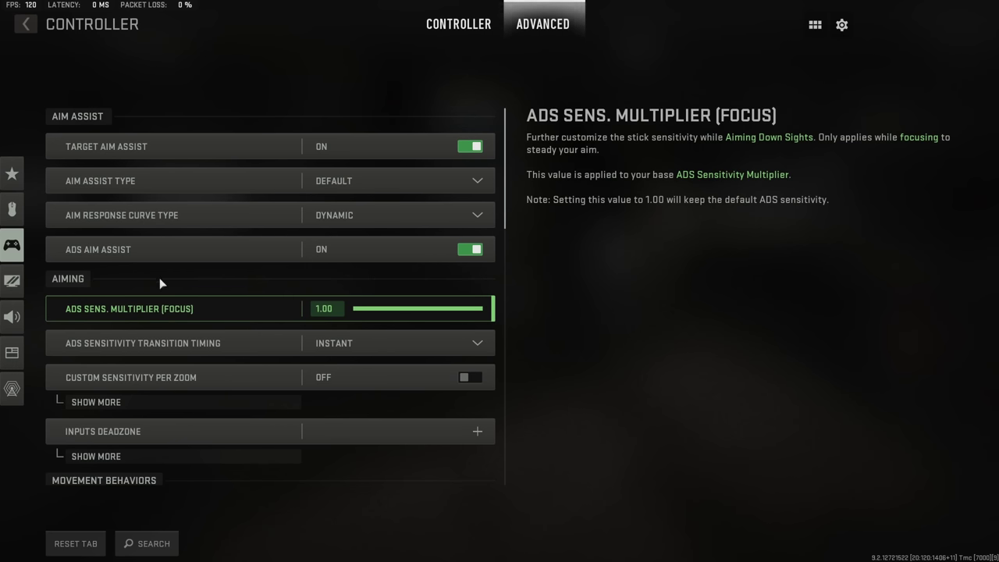
pyautogui.scroll(-1, 176, 287)
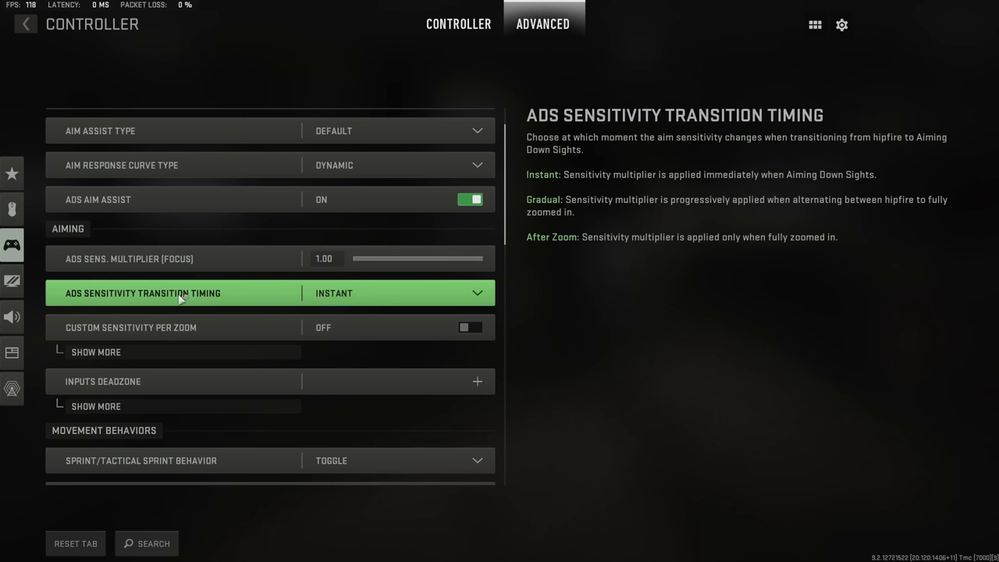
pyautogui.click(173, 353)
pyautogui.click(174, 468)
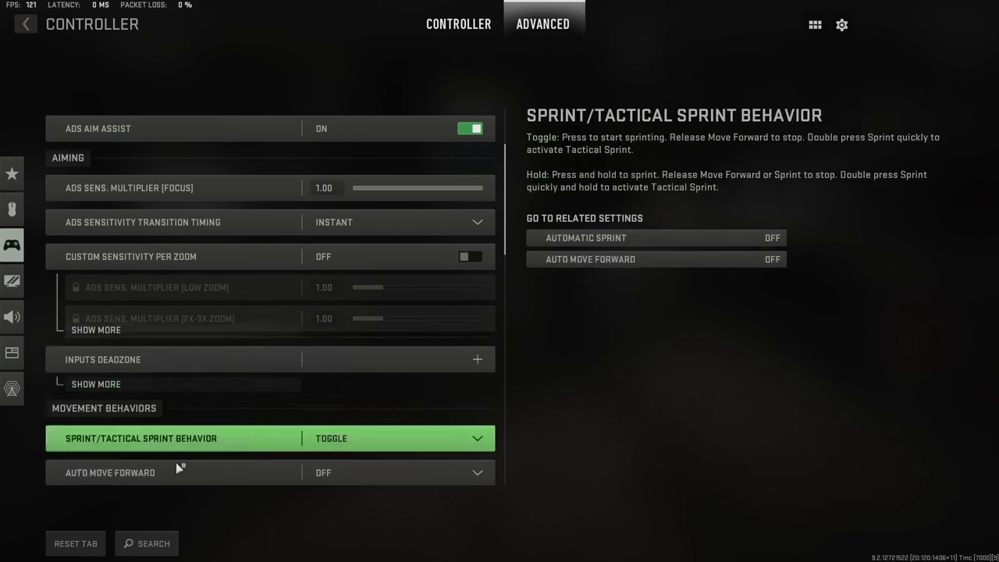
pyautogui.click(207, 344)
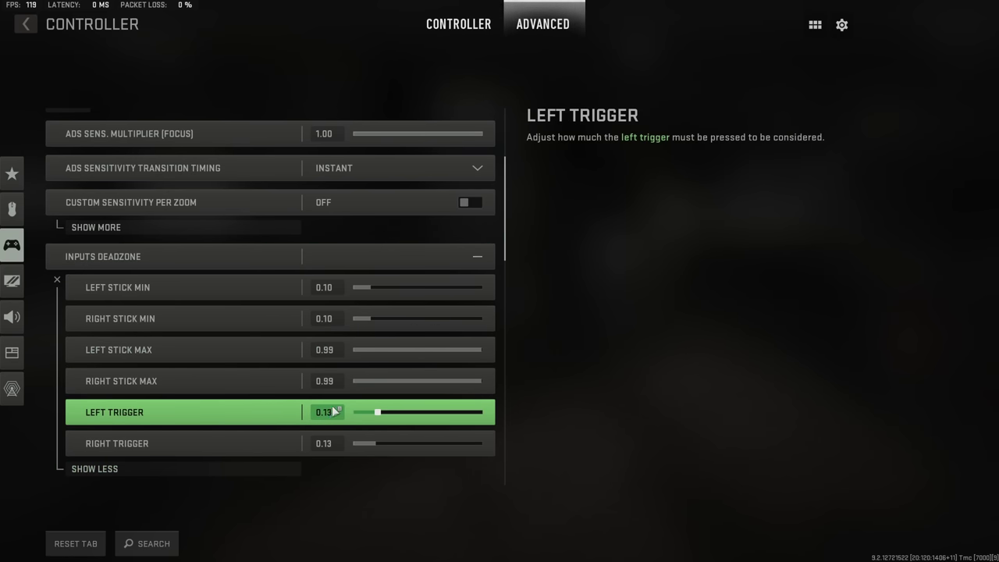
pyautogui.moveTo(373, 413); pyautogui.dragTo(549, 436)
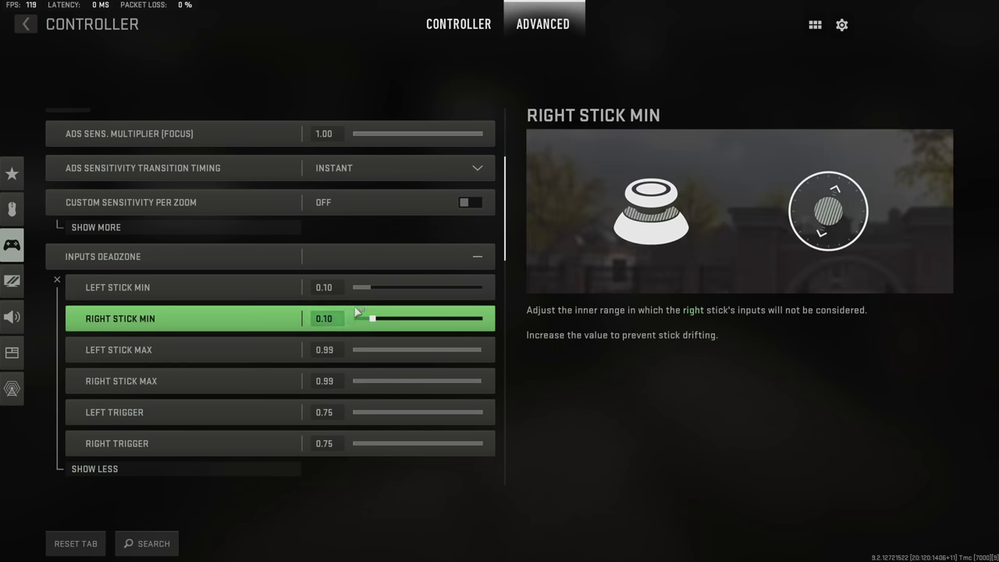
pyautogui.click(277, 258)
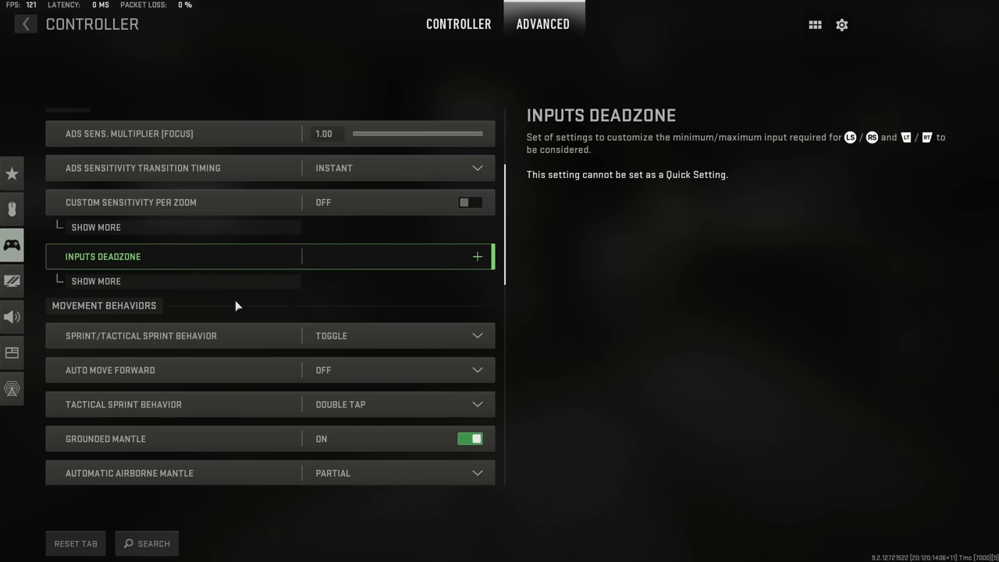
# Step: Review the controller's movement behaviors and set Weapon Mount Exit Delay to Short in the combat behaviors
pyautogui.scroll(-2, 214, 324)
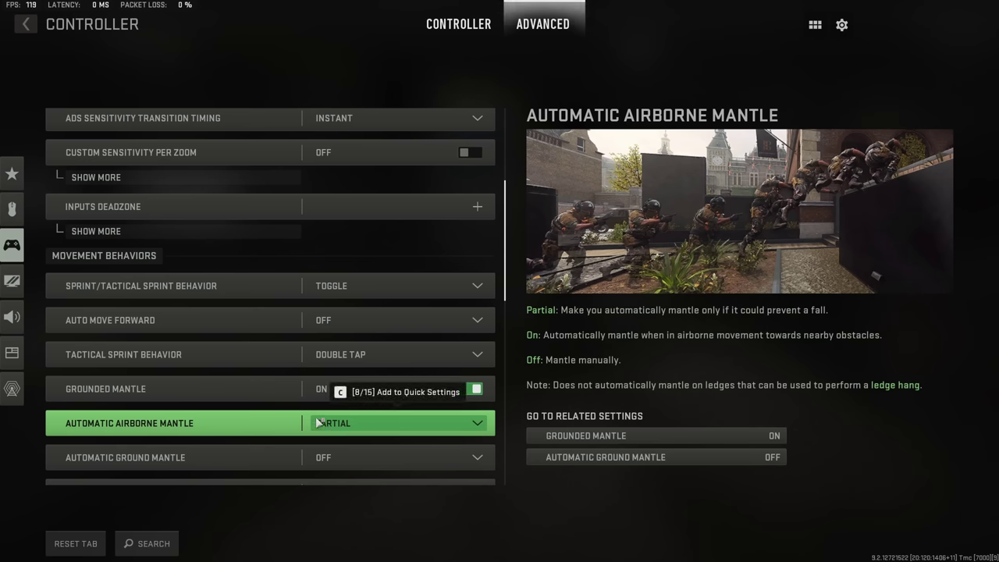
pyautogui.scroll(-3, 318, 422)
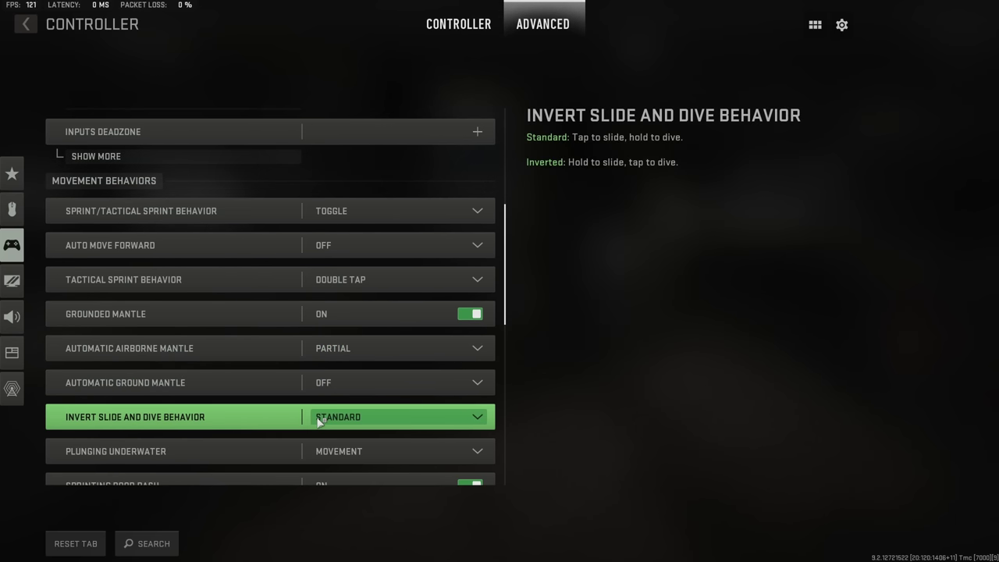
pyautogui.scroll(-2, 317, 421)
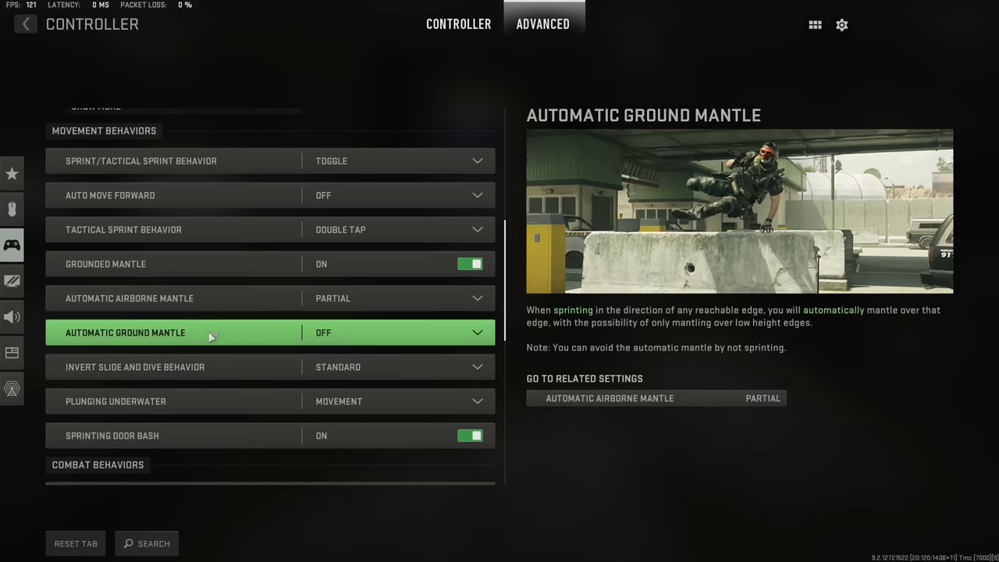
pyautogui.scroll(-5, 238, 328)
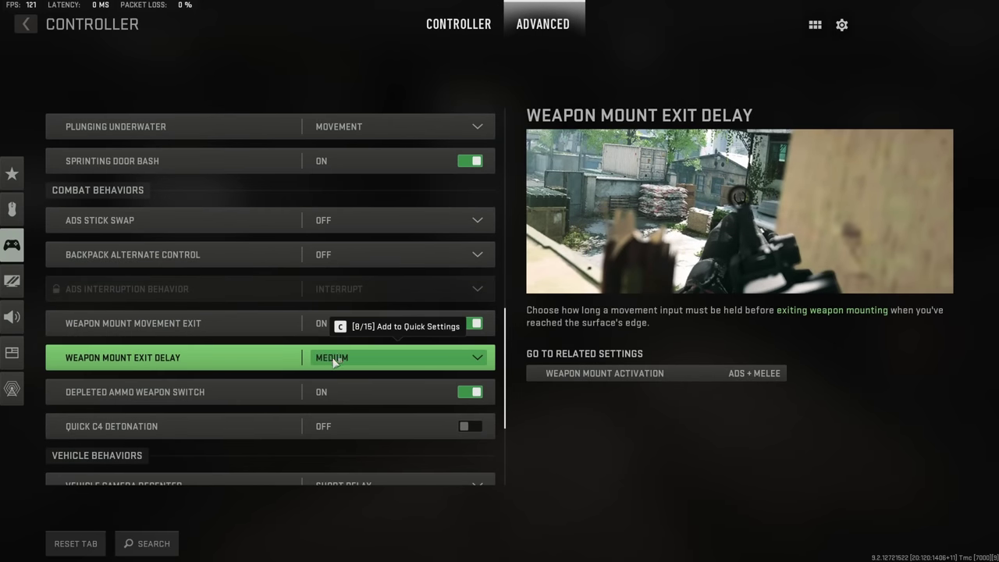
pyautogui.click(333, 361)
pyautogui.click(341, 391)
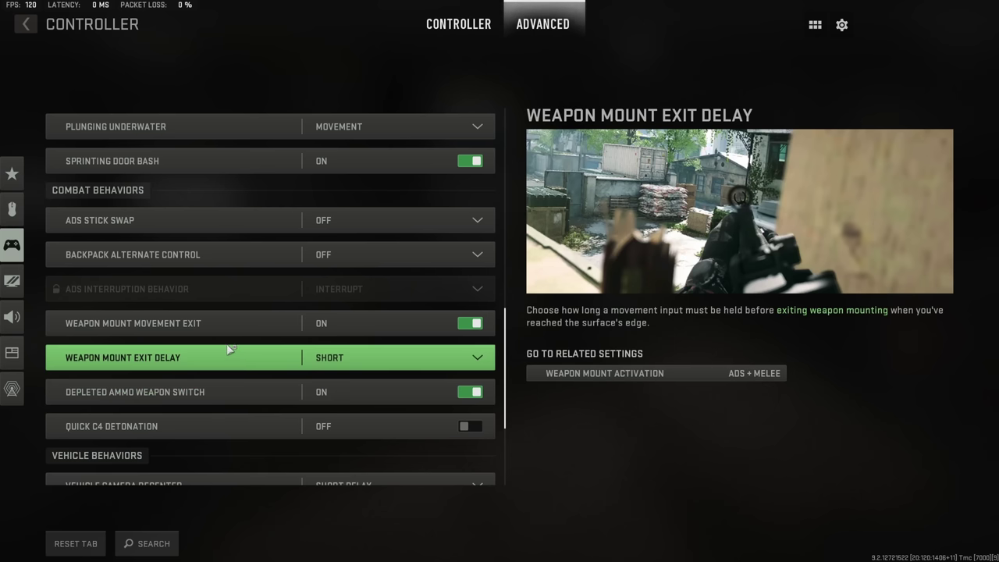
# Step: Set Vehicle Camera Recenter to Long Delay in the controller's vehicle behaviors
pyautogui.scroll(-1, 217, 324)
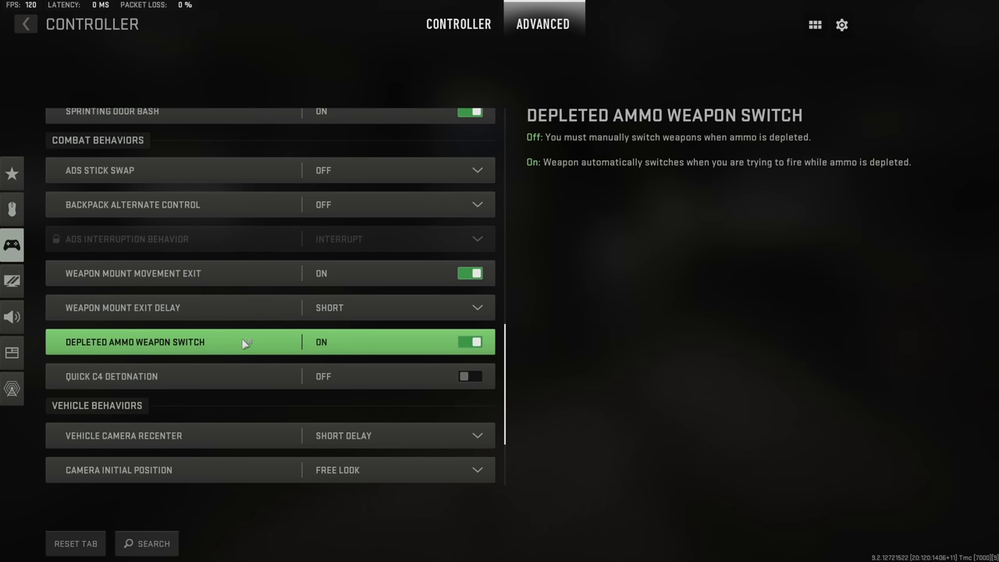
pyautogui.scroll(-1, 320, 377)
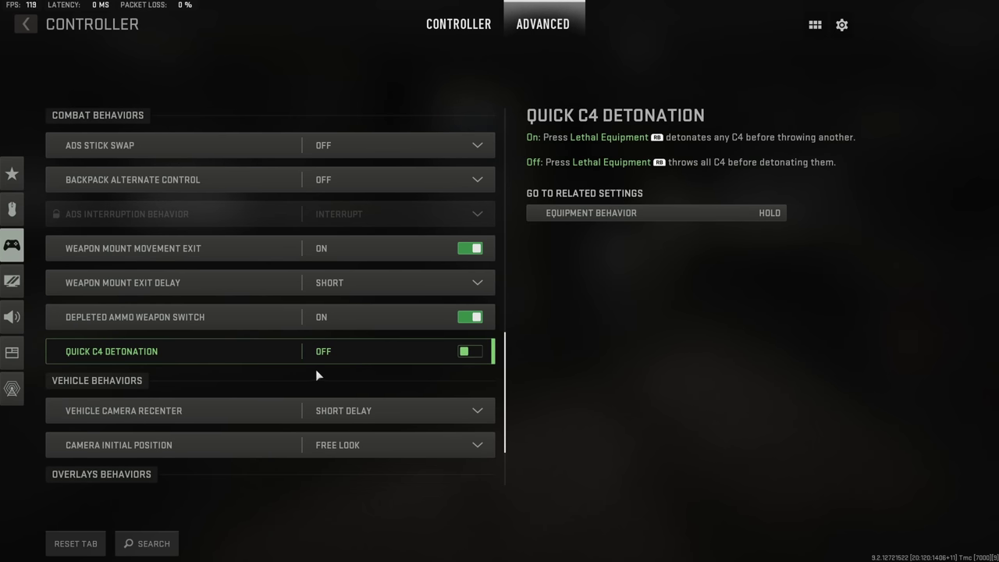
pyautogui.click(310, 417)
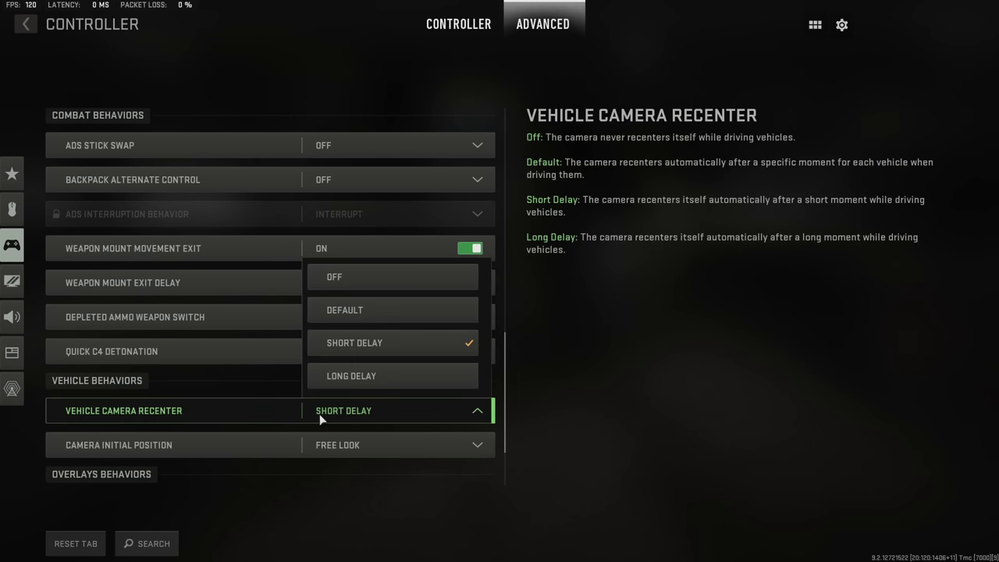
pyautogui.click(370, 380)
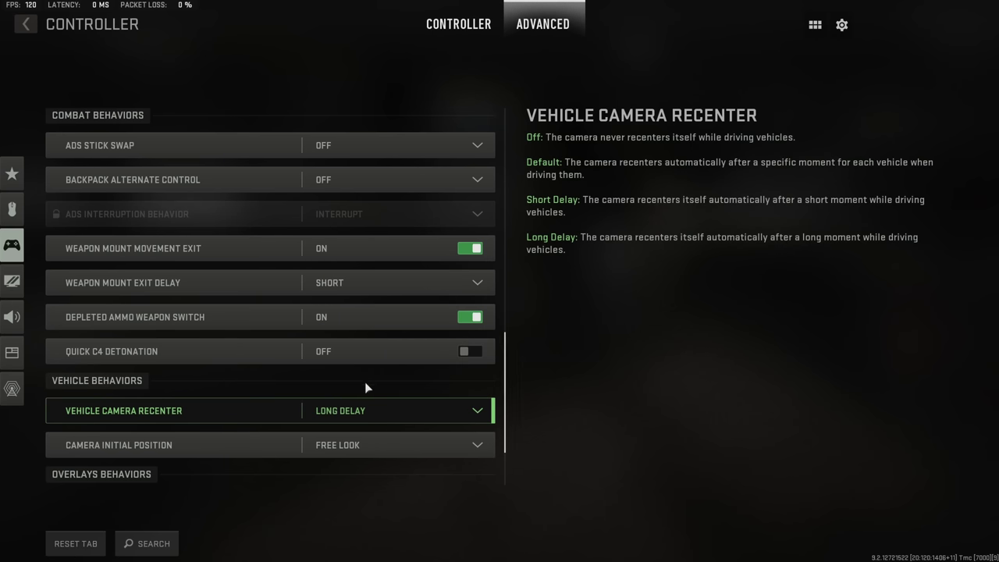
# Step: Set both Double Tap Danger Ping Delay and Ping Wheel Delay to Short in the controller's overlays behaviors
pyautogui.scroll(-2, 361, 398)
pyautogui.scroll(-1, 361, 390)
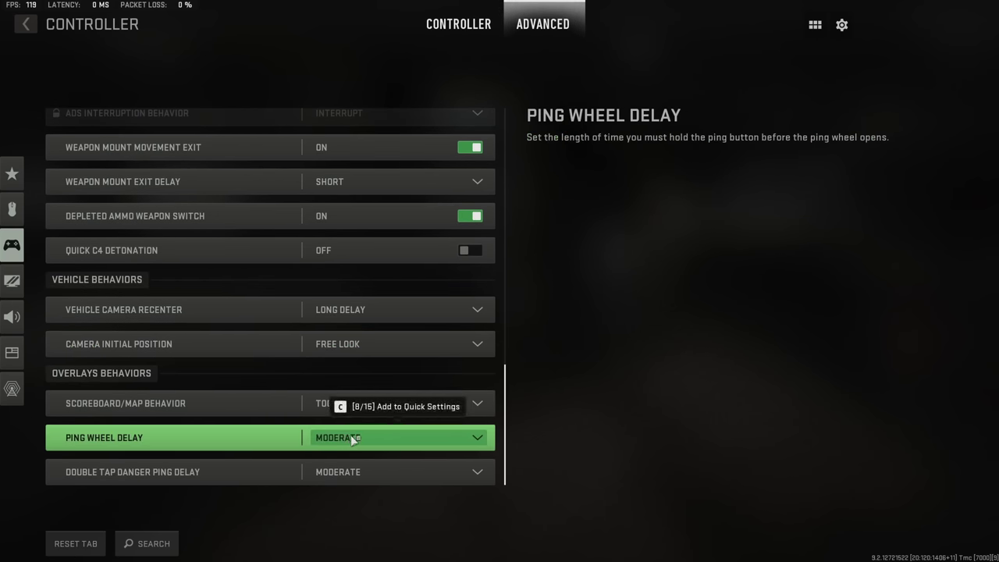
pyautogui.click(359, 472)
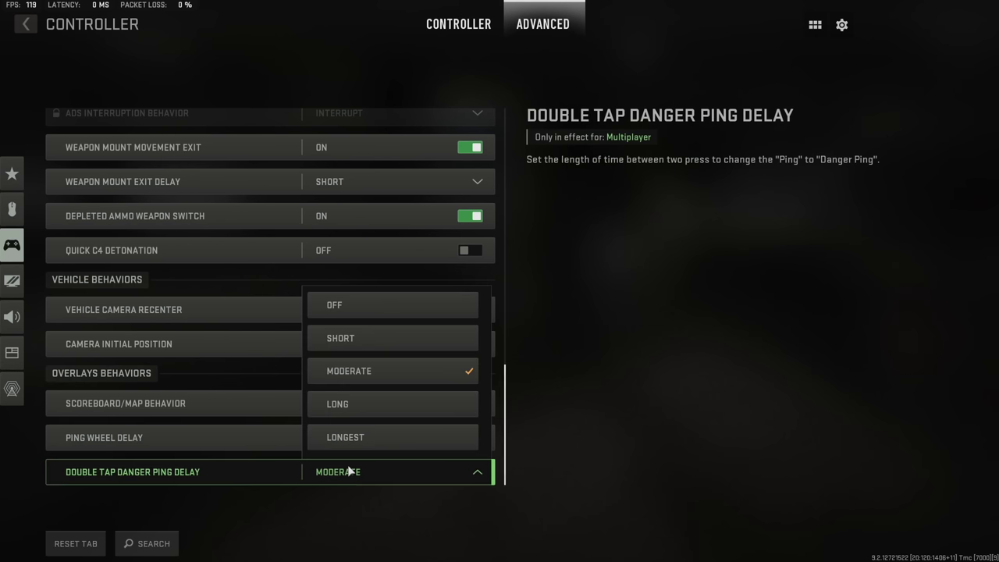
pyautogui.click(377, 348)
pyautogui.click(372, 439)
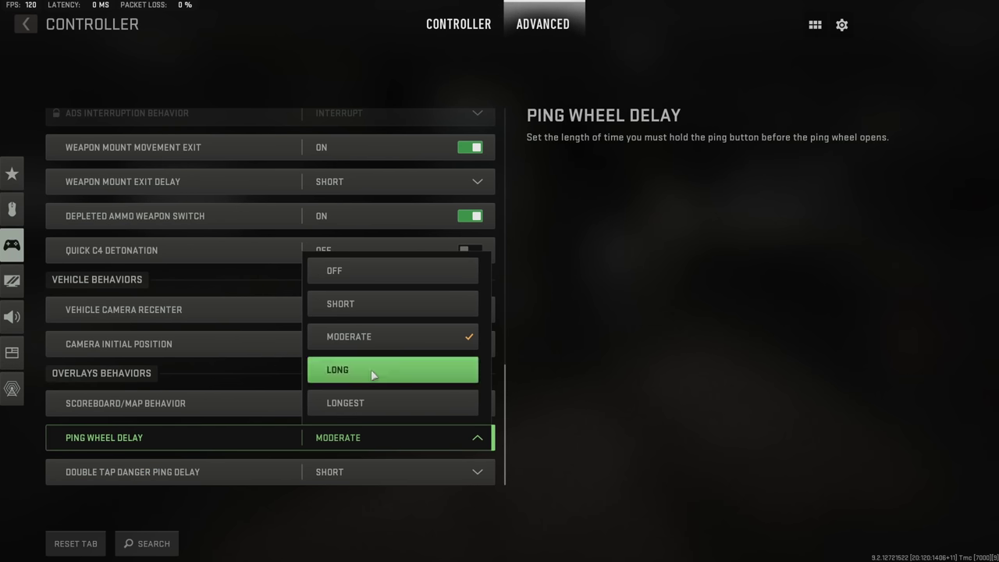
pyautogui.click(376, 302)
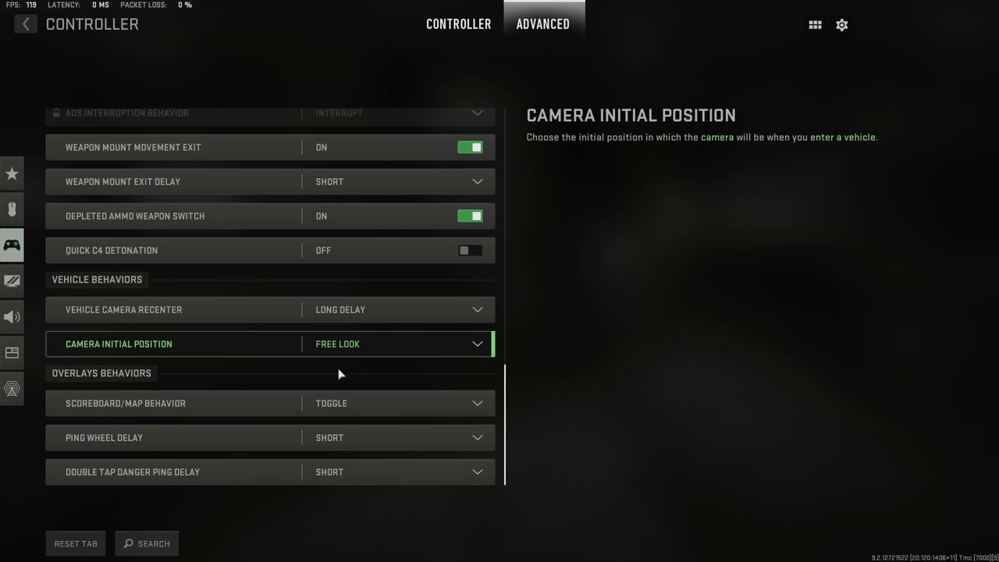
pyautogui.click(350, 441)
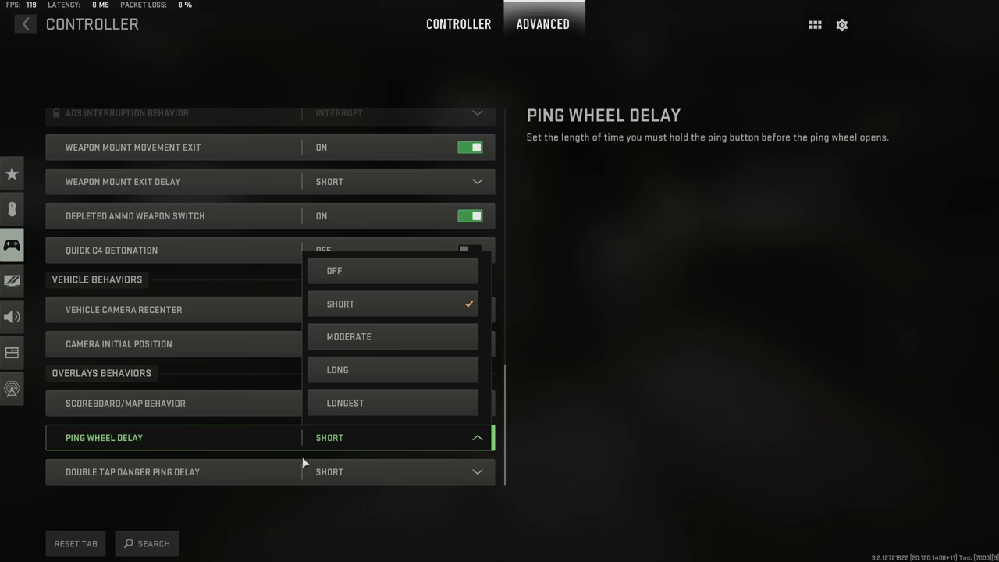
# Step: Examine the Keyboard & Mouse sensitivity and calibration settings, including the ADS Sensitivity Type choices, without changing the selection
pyautogui.press('q')
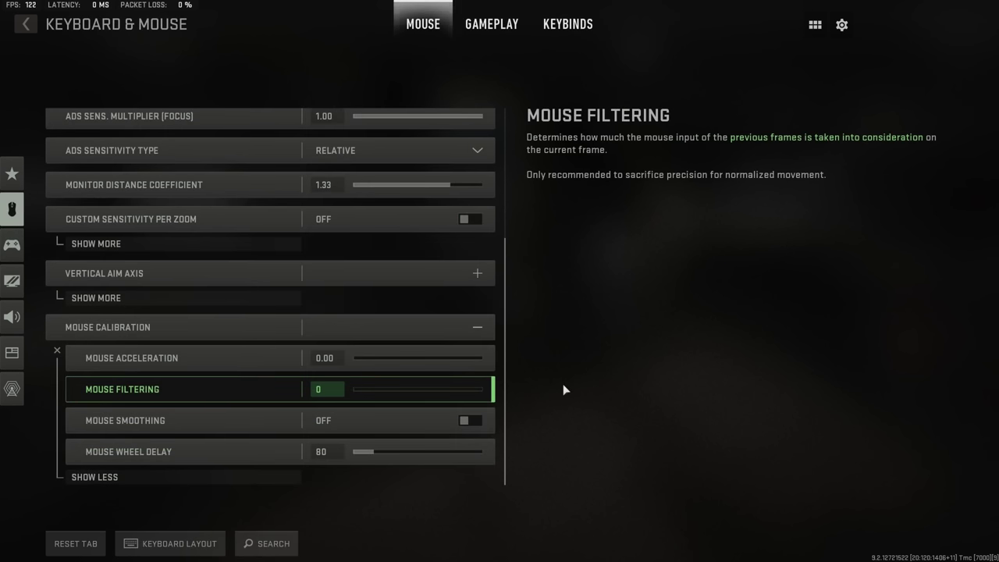
pyautogui.scroll(4, 422, 340)
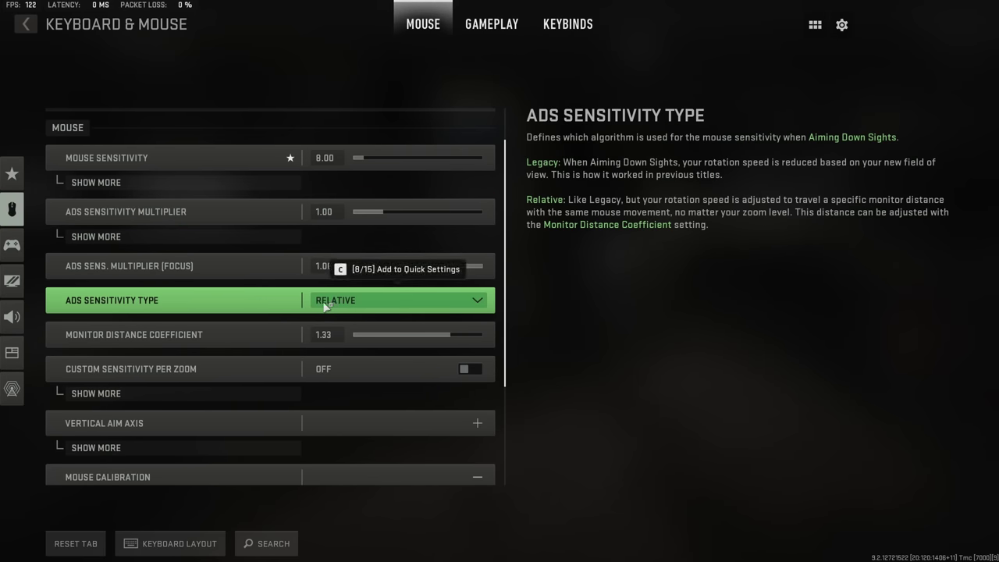
pyautogui.click(325, 304)
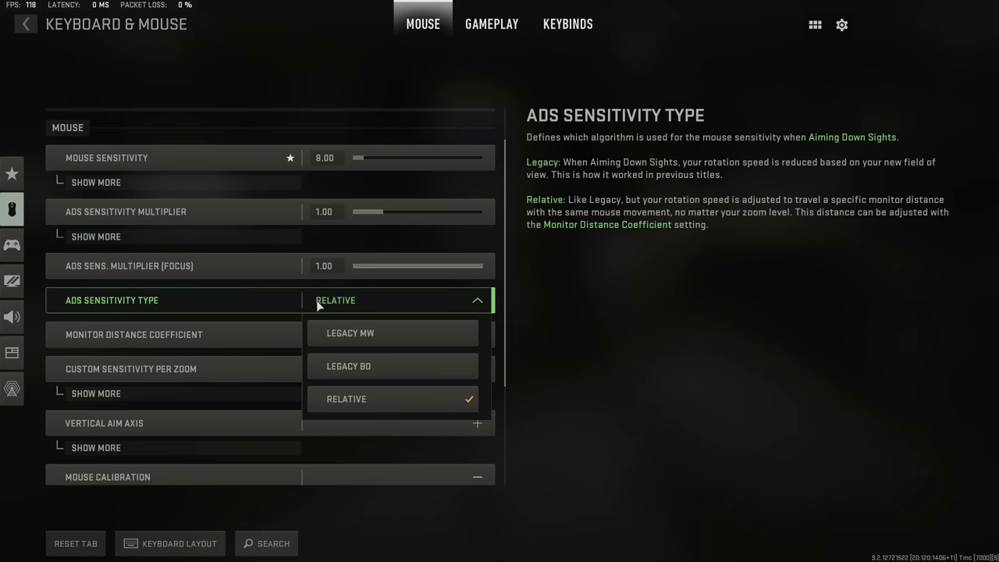
pyautogui.click(559, 312)
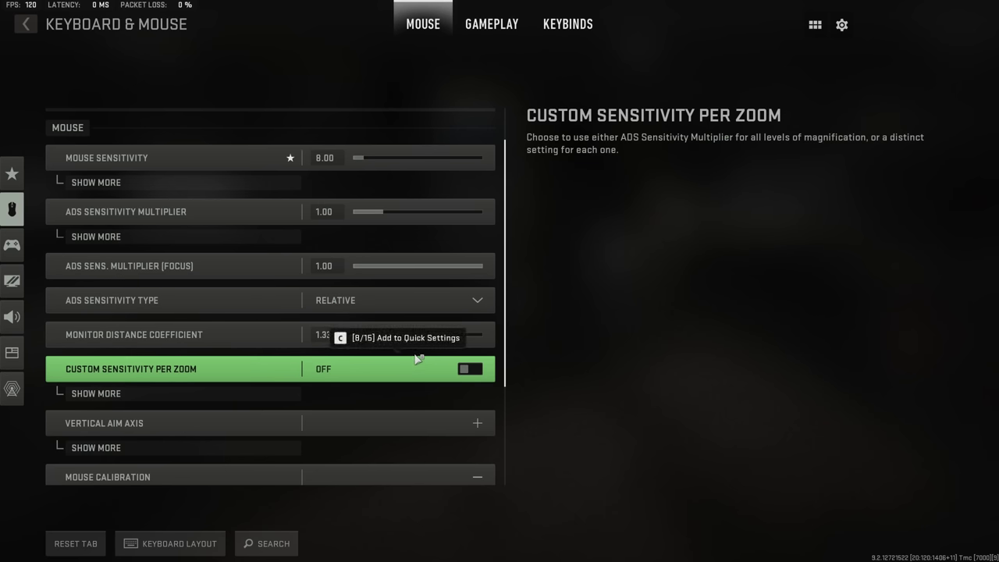
pyautogui.scroll(-2, 398, 353)
pyautogui.scroll(-1, 403, 344)
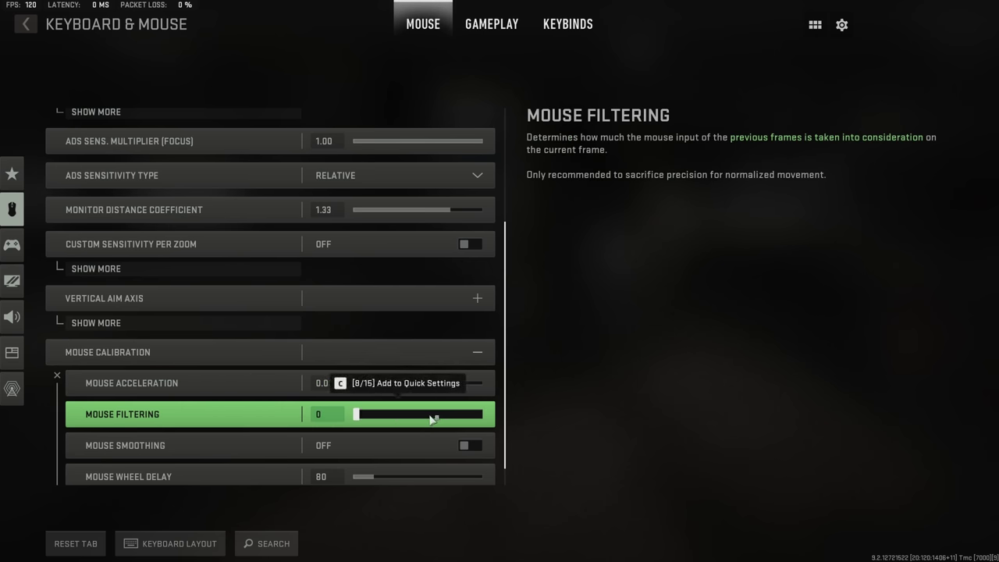
pyautogui.scroll(-1, 436, 426)
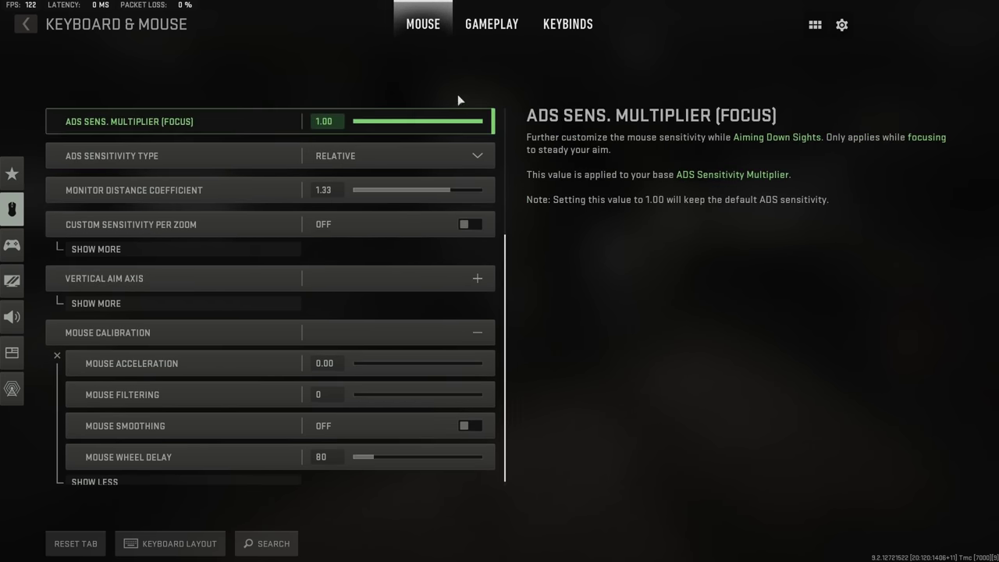
# Step: Examine the movement, combat, vehicle and overlays behaviors in the Keyboard & Mouse gameplay settings
pyautogui.click(472, 30)
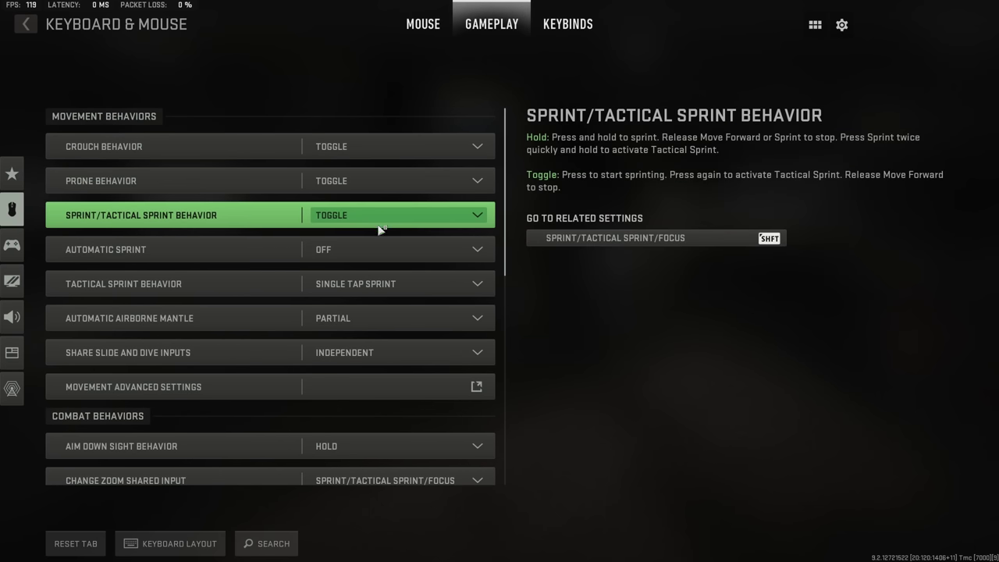
pyautogui.scroll(-2, 374, 336)
pyautogui.scroll(-5, 370, 340)
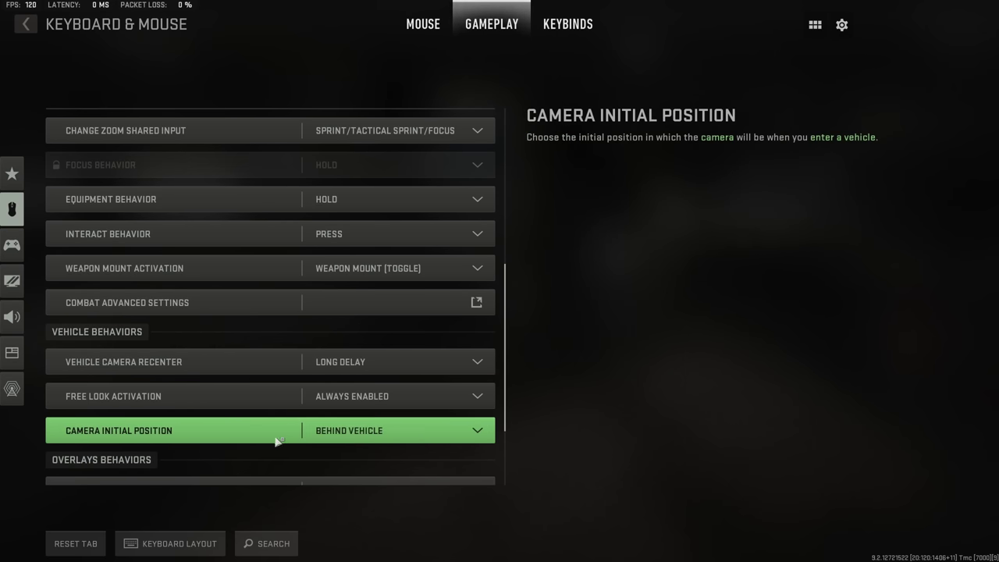
pyautogui.scroll(-1, 269, 449)
pyautogui.scroll(-1, 258, 467)
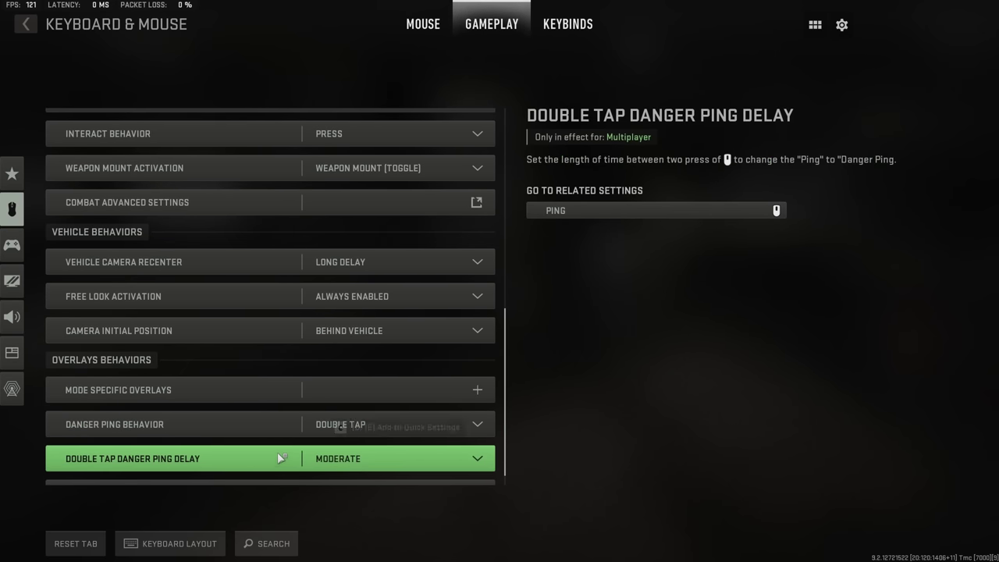
pyautogui.scroll(-1, 281, 453)
pyautogui.scroll(6, 276, 431)
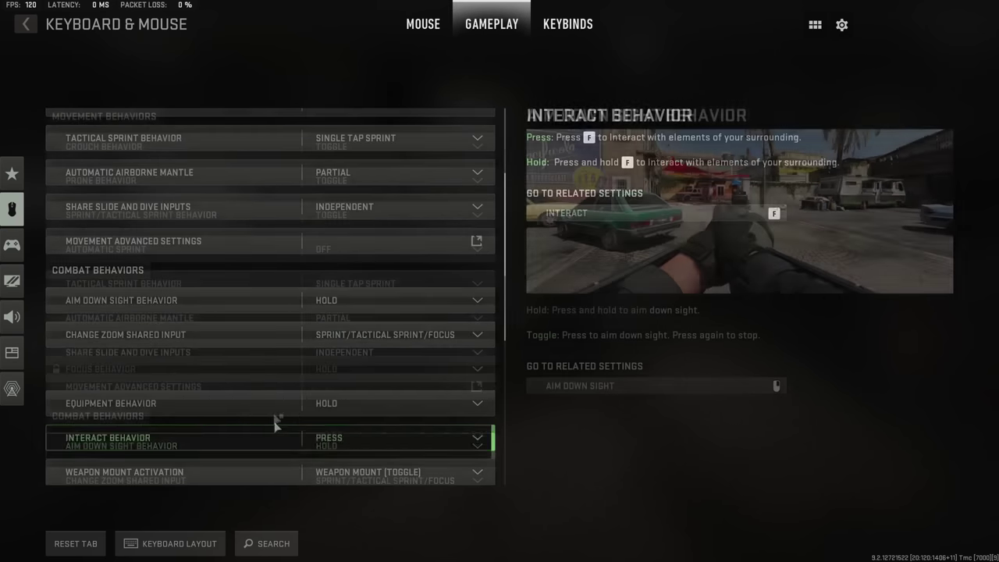